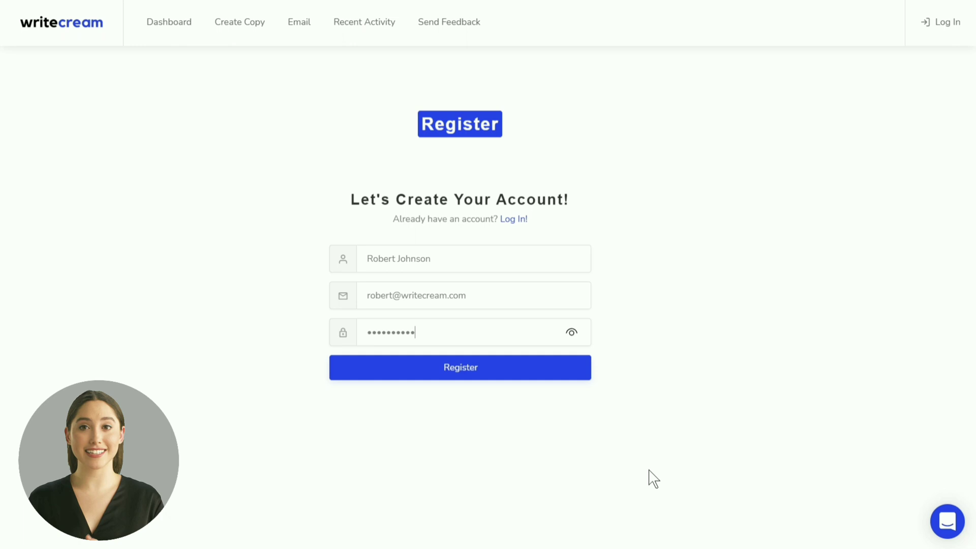
# Step: Submit the Writecream registration form after entering the name, e-mail and password
pyautogui.click(545, 375)
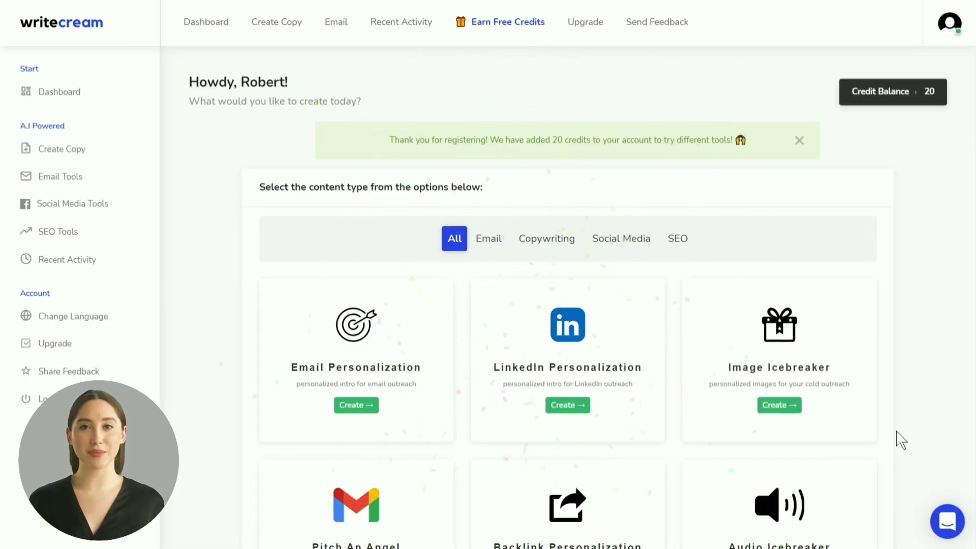
# Step: Dismiss the chat popup and start a voiceover with English, US and voice Matthew, Male
pyautogui.scroll(-15, 901, 441)
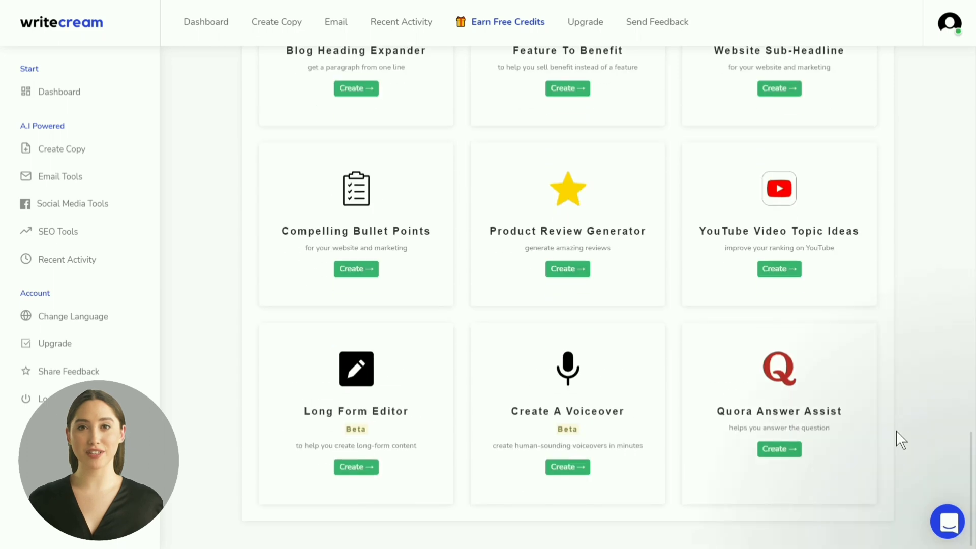
pyautogui.click(928, 398)
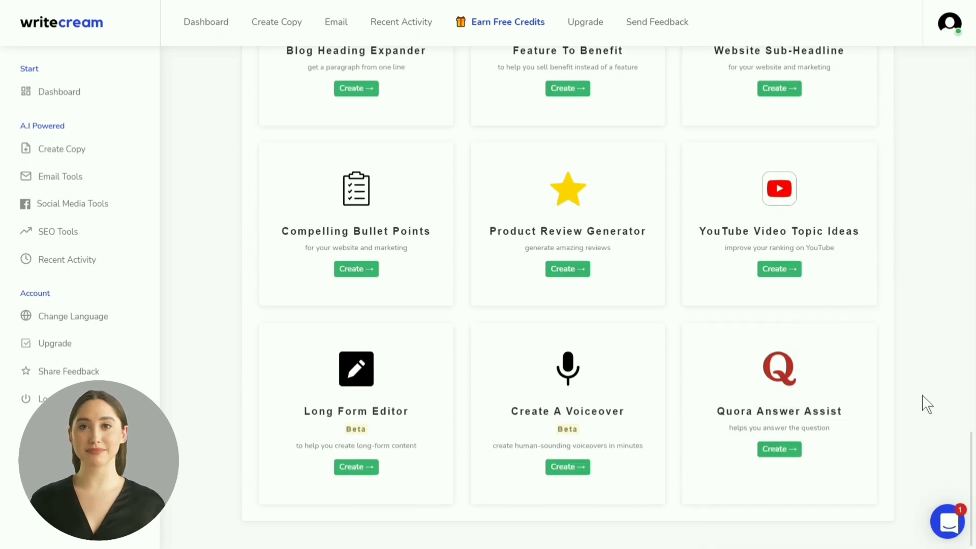
pyautogui.click(600, 414)
pyautogui.click(386, 417)
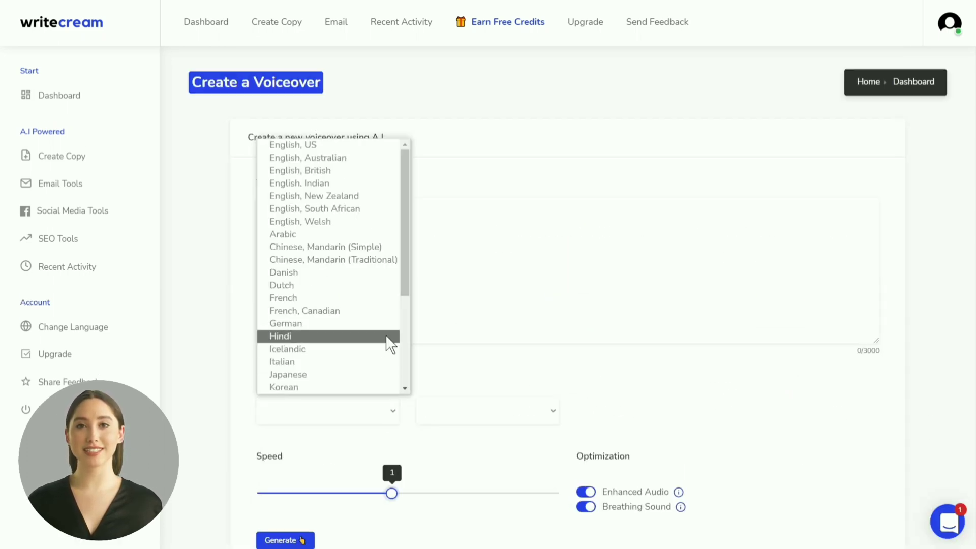
pyautogui.scroll(-5, 391, 342)
pyautogui.scroll(5, 388, 342)
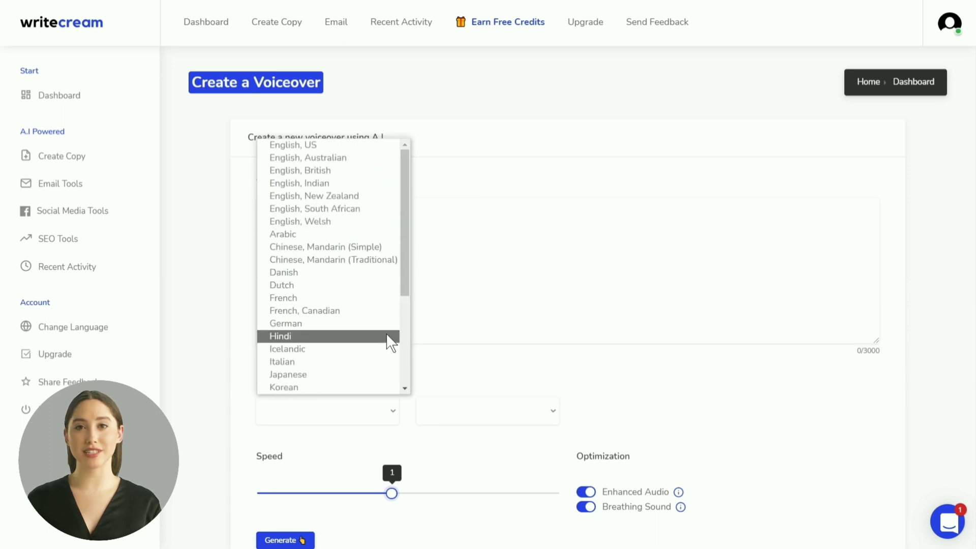
pyautogui.click(543, 414)
pyautogui.click(543, 415)
pyautogui.click(543, 415)
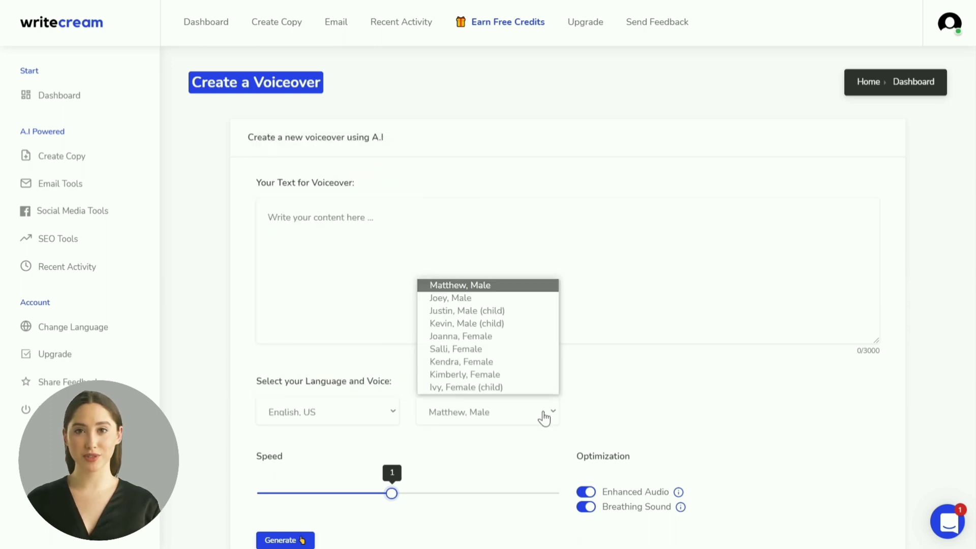
pyautogui.click(543, 415)
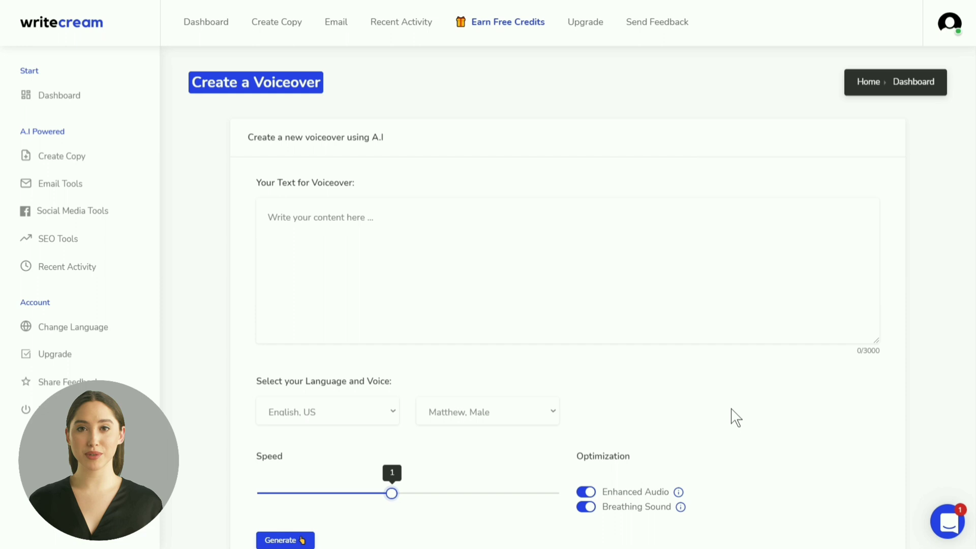
# Step: Copy the selected text of the Windows 11 Android apps article from the web page
pyautogui.scroll(-1, 737, 418)
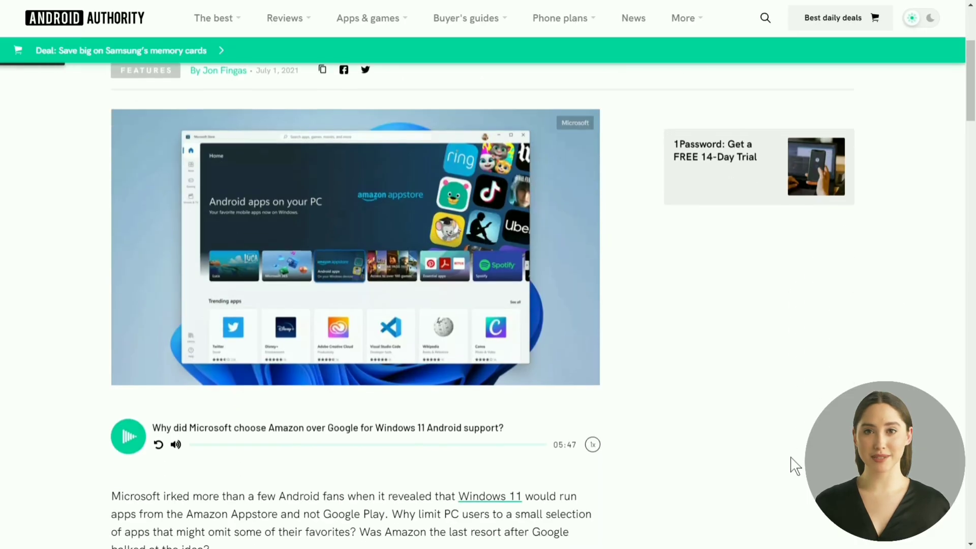
pyautogui.scroll(-5, 792, 465)
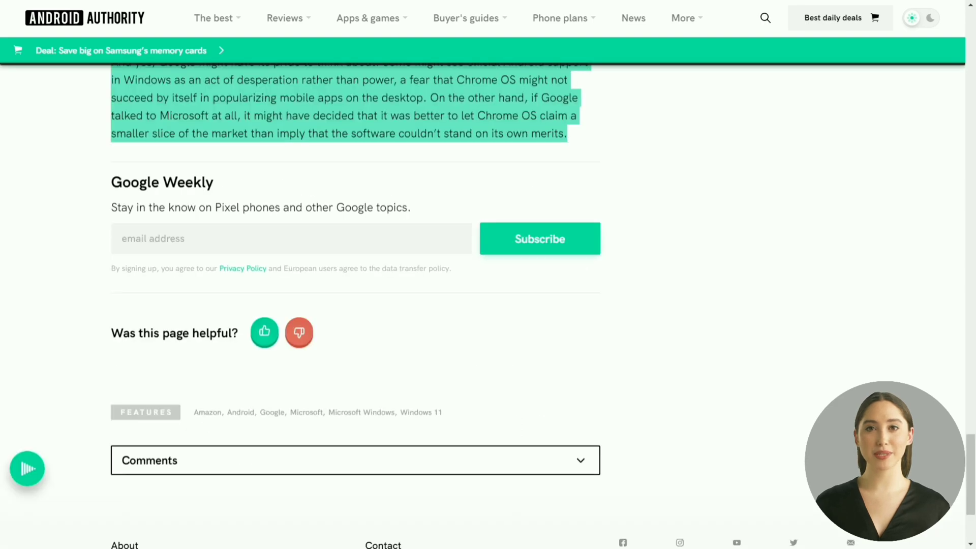
pyautogui.rightClick(504, 128)
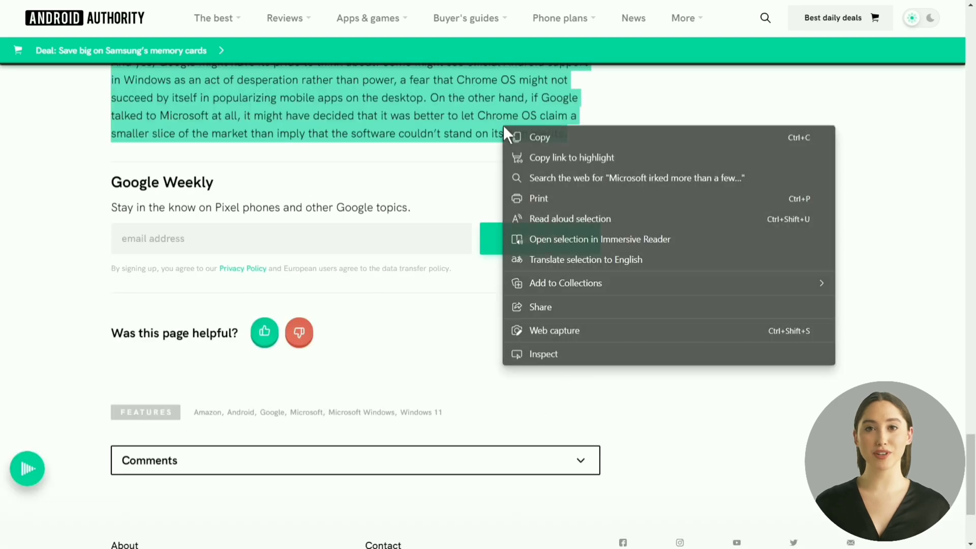
pyautogui.click(518, 139)
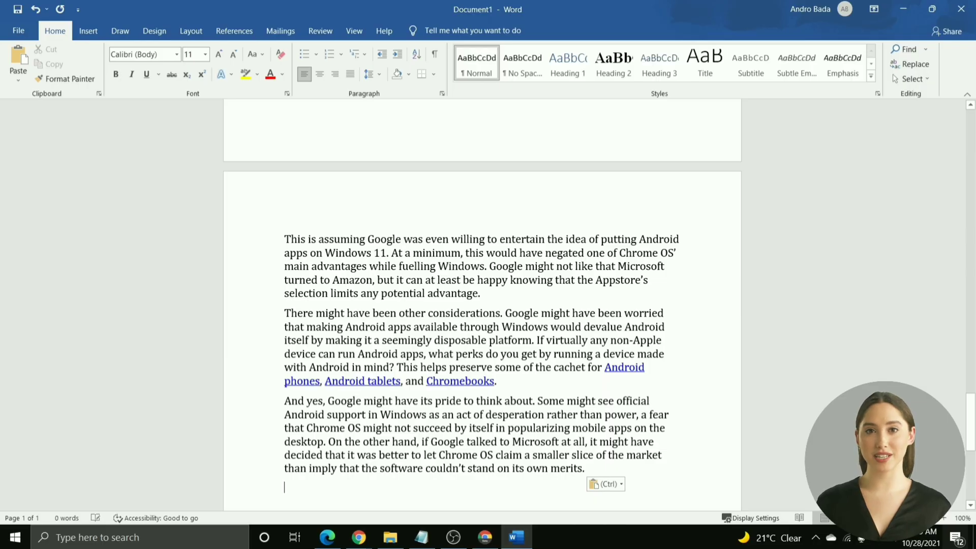
# Step: Delete the article's Opinion line at the top and select the image caption text for removal
pyautogui.scroll(15, 482, 305)
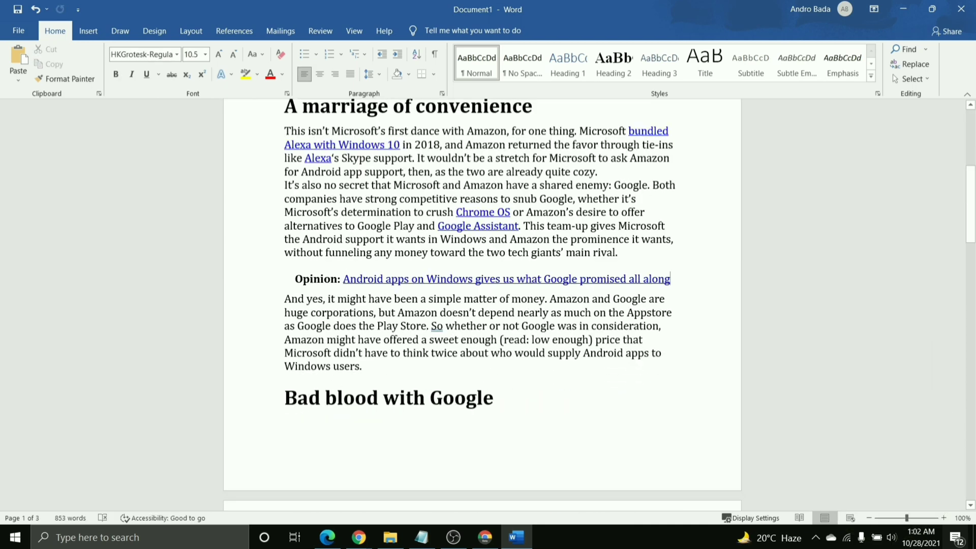
pyautogui.hotkey('shift', 'Home')
pyautogui.press('BackSpace')
pyautogui.scroll(-10, 482, 305)
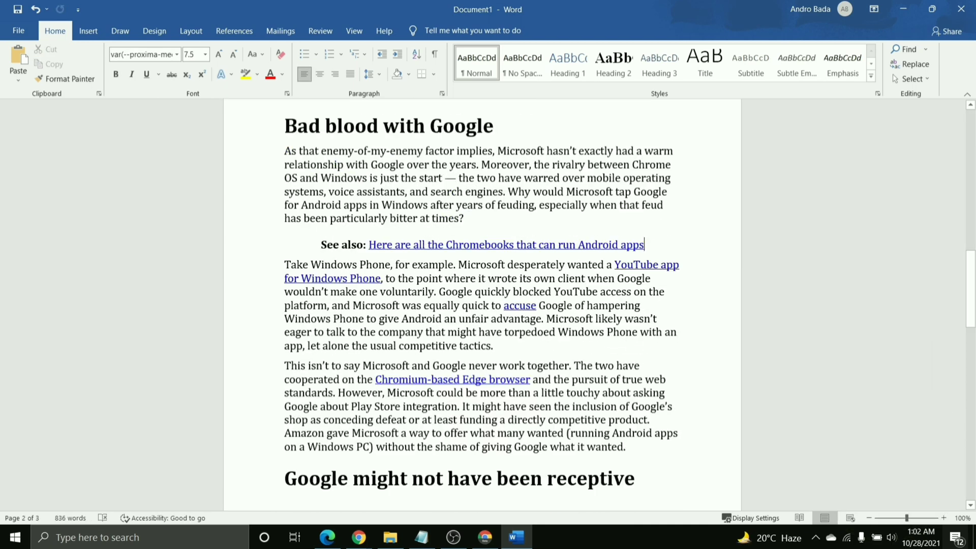
pyautogui.moveTo(285, 373); pyautogui.dragTo(383, 346)
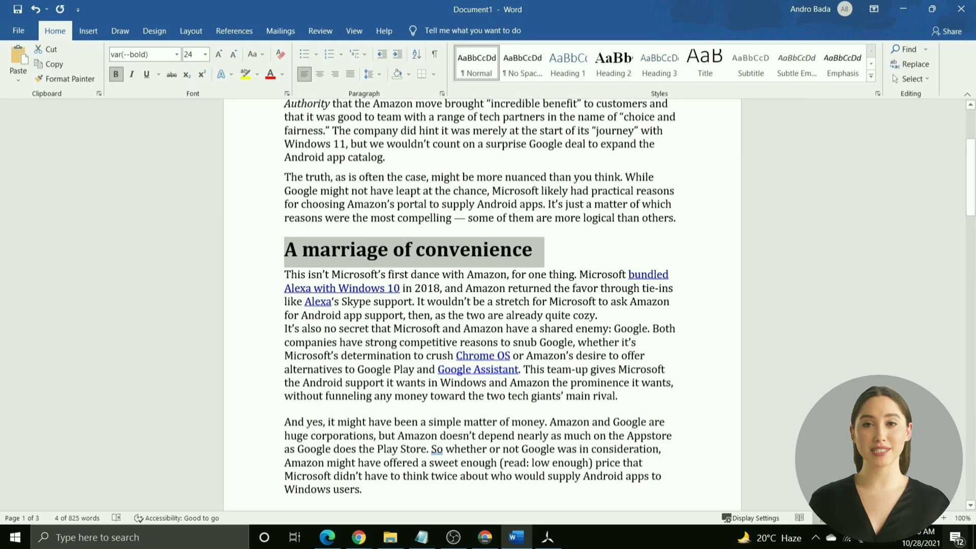
# Step: Delete the 'A marriage of convenience' heading, undoing once, and the 'Bad blood with Google' heading
pyautogui.scroll(1, 479, 300)
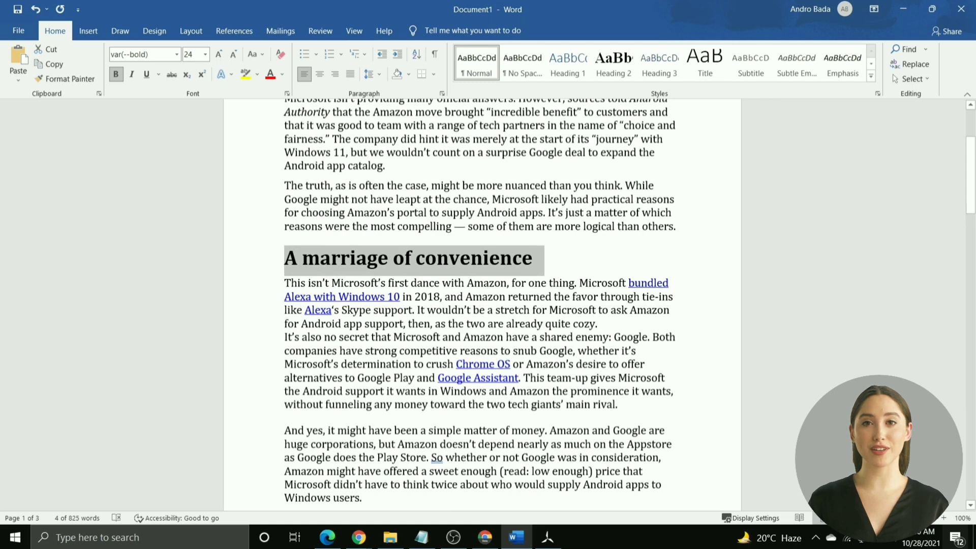
pyautogui.press('Delete')
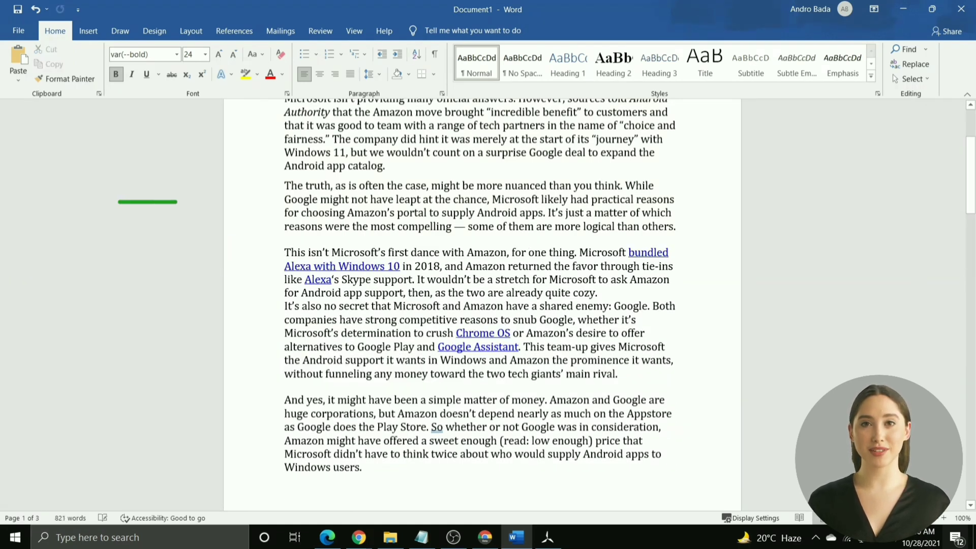
pyautogui.hotkey('ctrl', 'z')
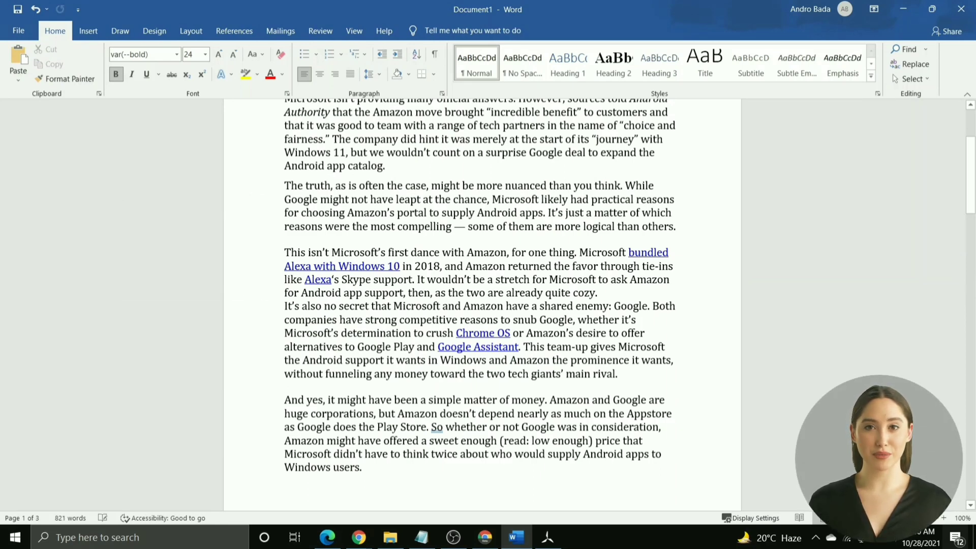
pyautogui.press('pagedown')
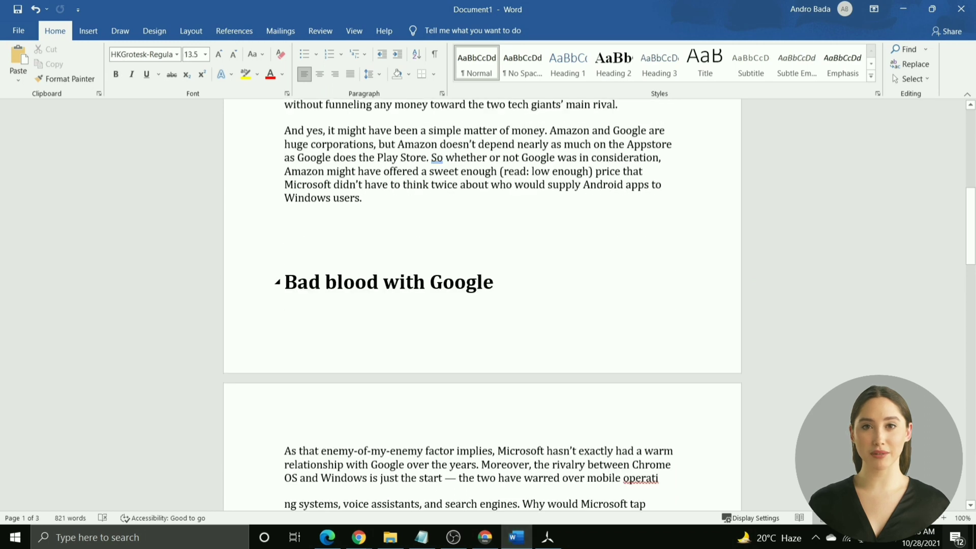
pyautogui.click(202, 282)
pyautogui.press('Delete')
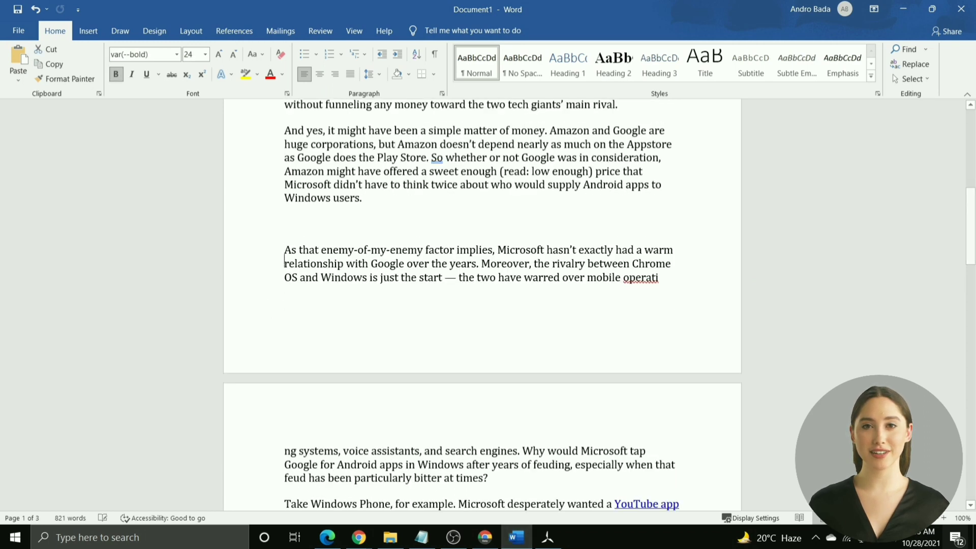
# Step: Delete the 'Google might not have been receptive' heading and its leftover empty paragraph
pyautogui.scroll(-10, 201, 240)
pyautogui.click(202, 240)
pyautogui.press('Delete')
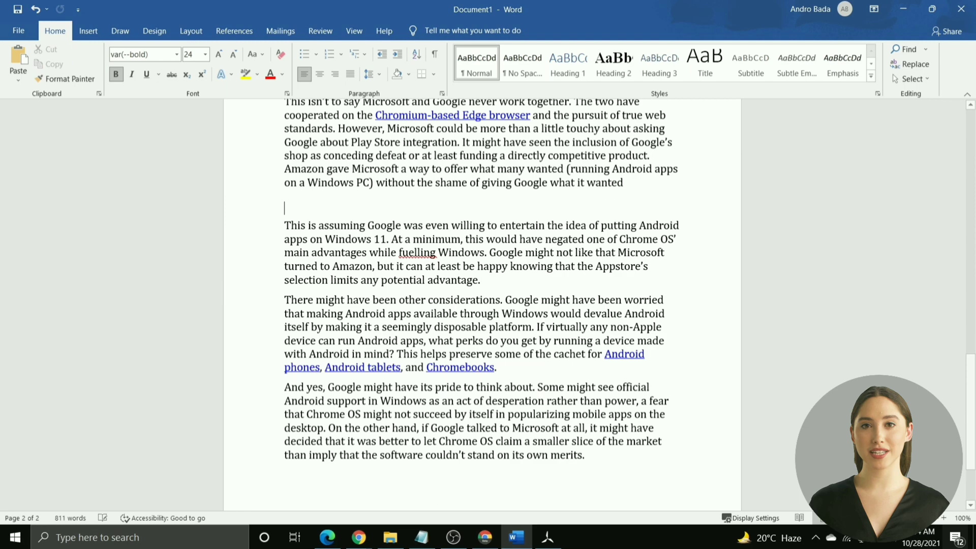
pyautogui.press('BackSpace')
pyautogui.press('BackSpace')
pyautogui.scroll(-3, 482, 305)
pyautogui.scroll(15, 483, 305)
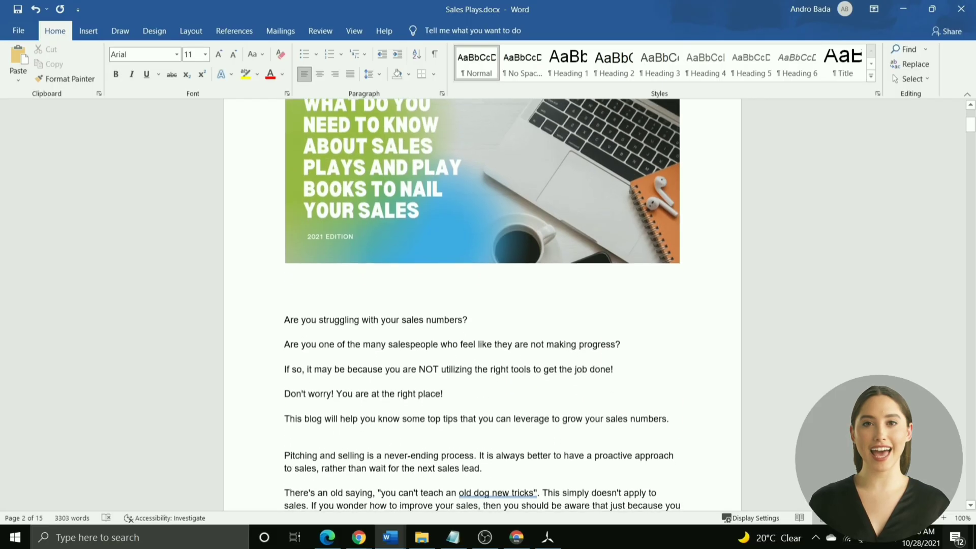
pyautogui.scroll(-15, 482, 305)
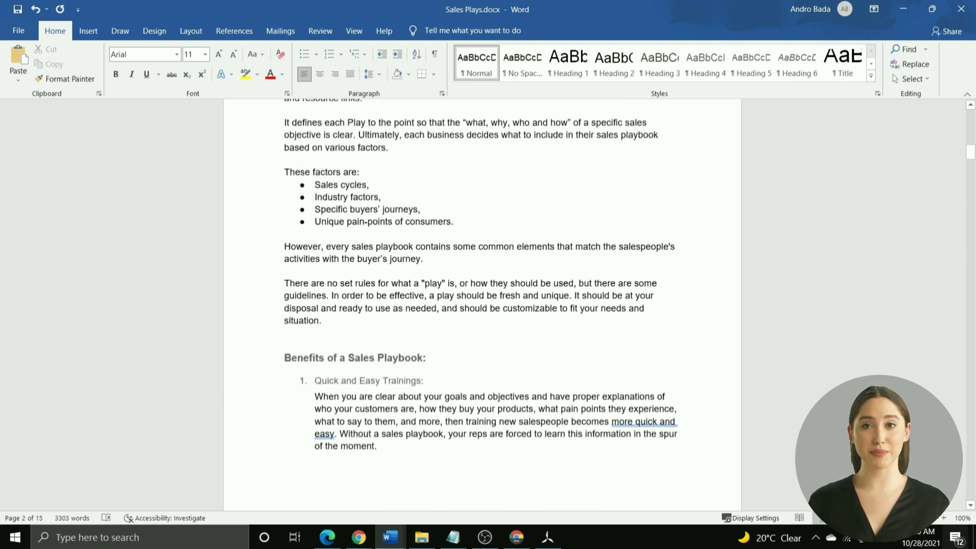
# Step: Remove the empty line and Benefits heading, then paste the two transition paragraphs unnumbered after 'situation'
pyautogui.scroll(-5, 482, 275)
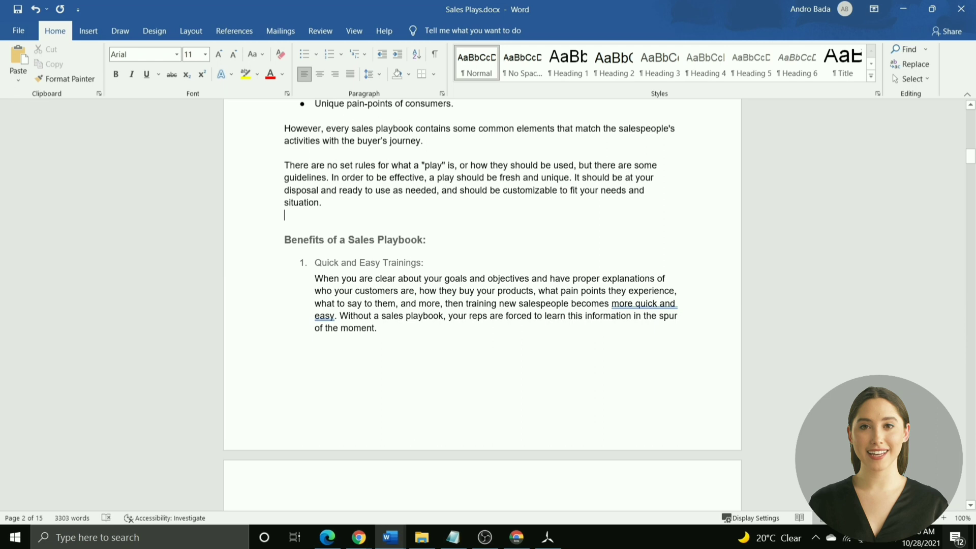
pyautogui.press('Delete')
pyautogui.hotkey('shift', 'Down')
pyautogui.press('Delete')
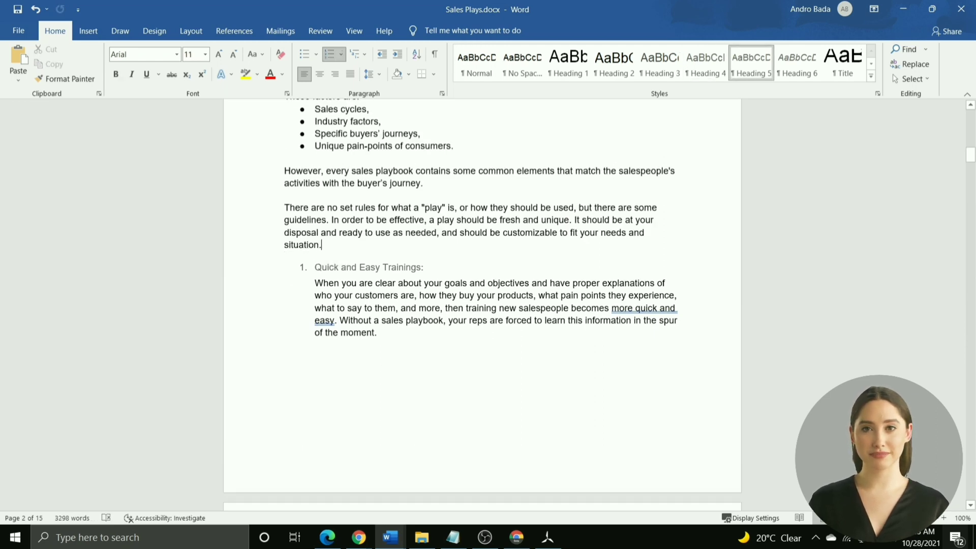
pyautogui.press('Return')
pyautogui.press('BackSpace')
pyautogui.press('BackSpace')
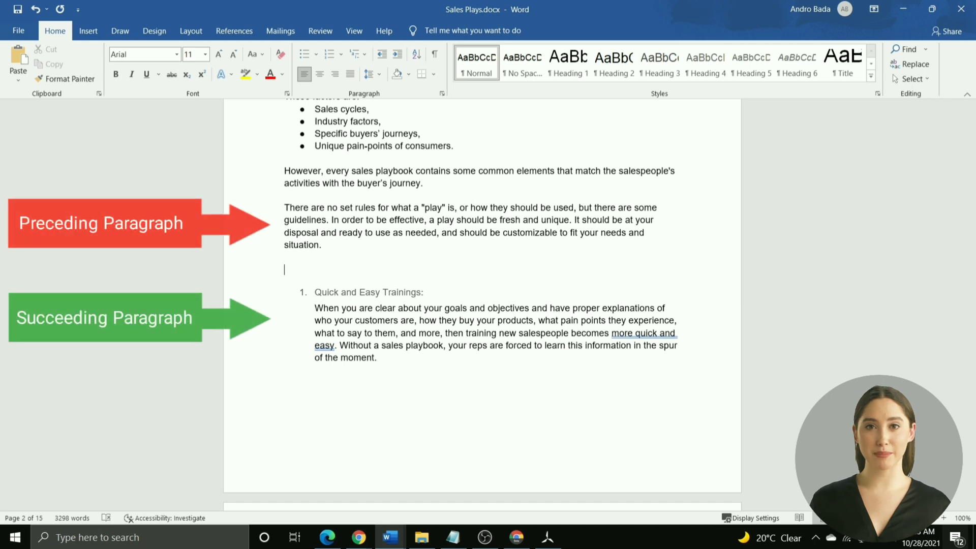
pyautogui.hotkey('ctrl', 'v')
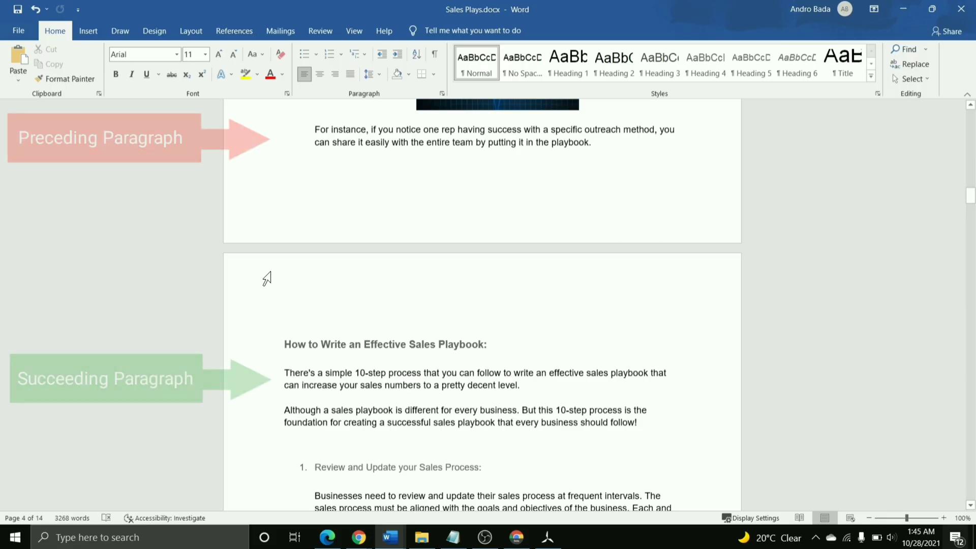
pyautogui.tripleClick(281, 348)
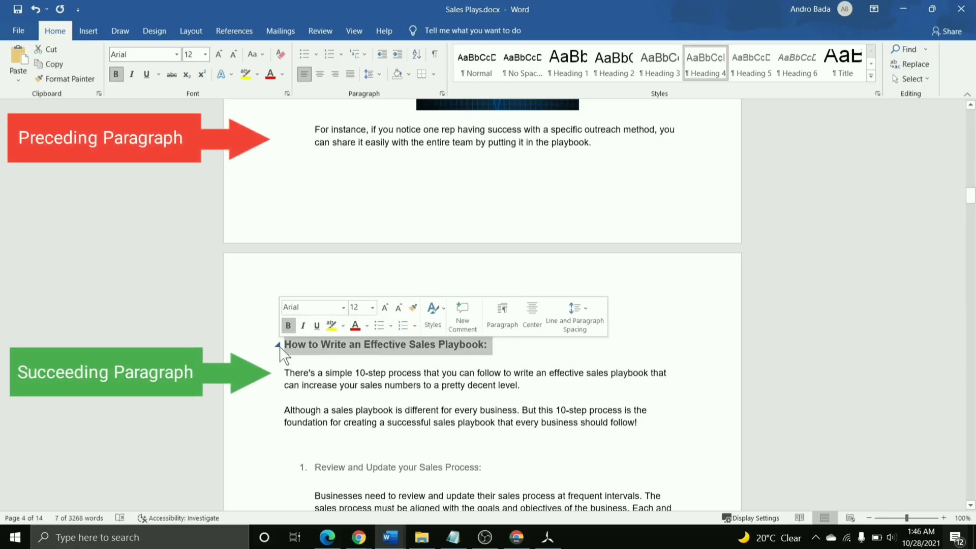
pyautogui.press('Delete')
pyautogui.hotkey('ctrl', 'v')
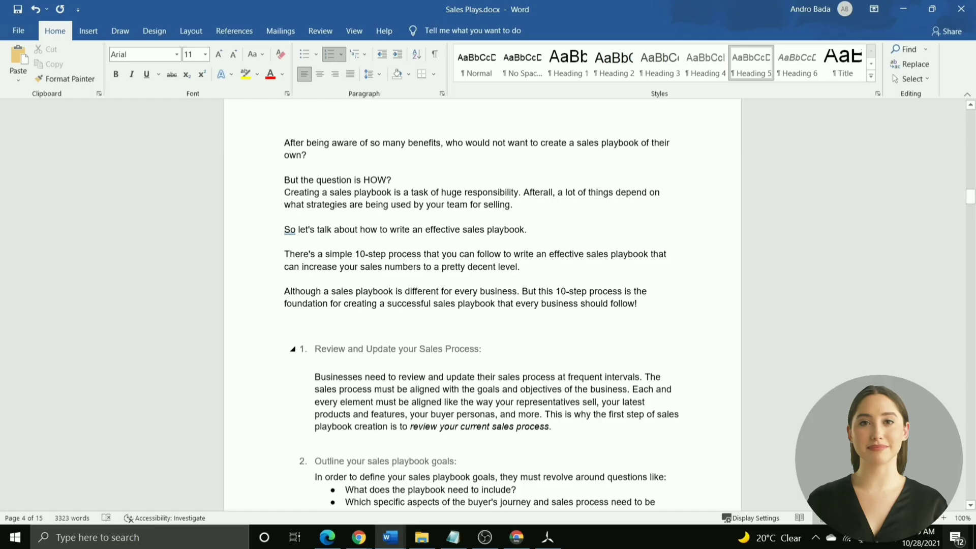
pyautogui.press('BackSpace')
pyautogui.write('First up,')
pyautogui.press('BackSpace')
pyautogui.press('BackSpace')
pyautogui.press('BackSpace')
pyautogui.write('ly,')
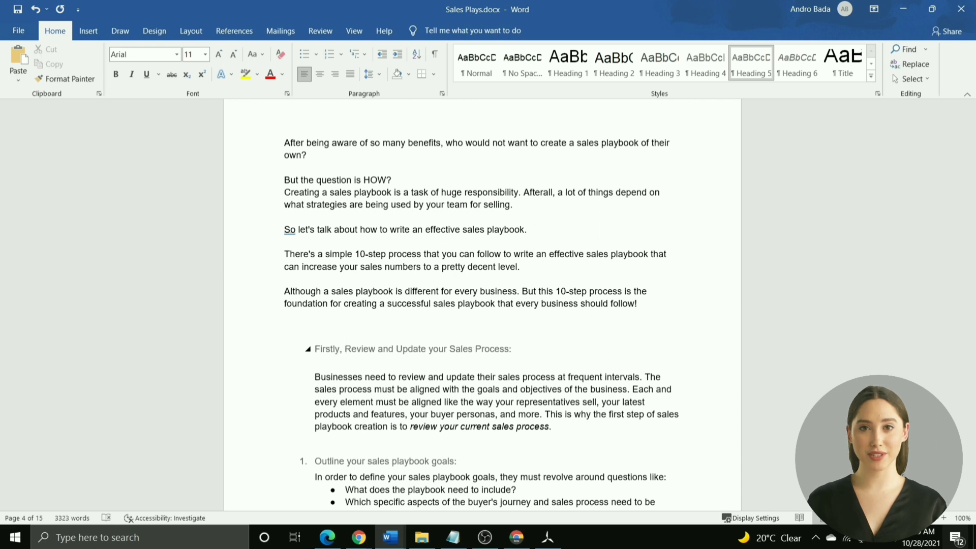
pyautogui.moveTo(390, 540)
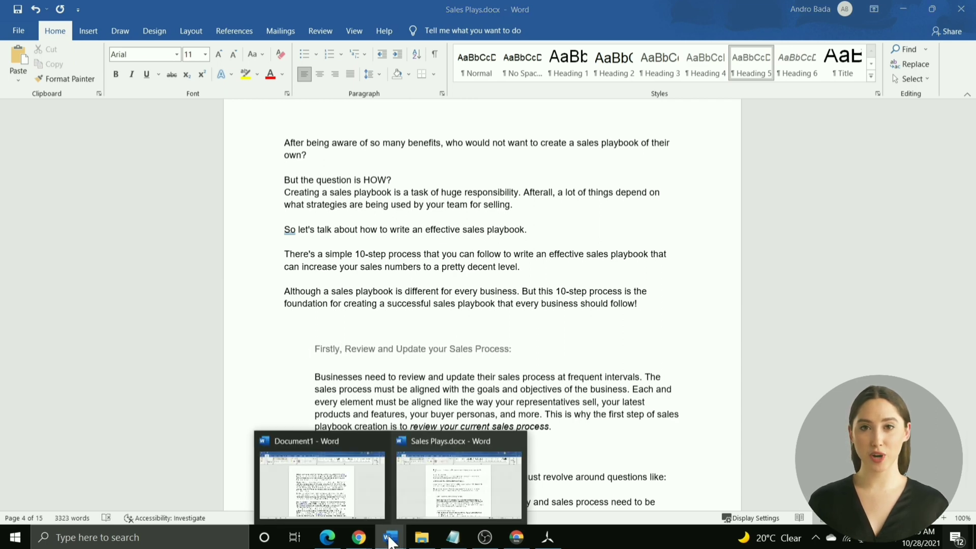
# Step: Switch to the Document1 article draft from the Word taskbar thumbnails
pyautogui.click(316, 476)
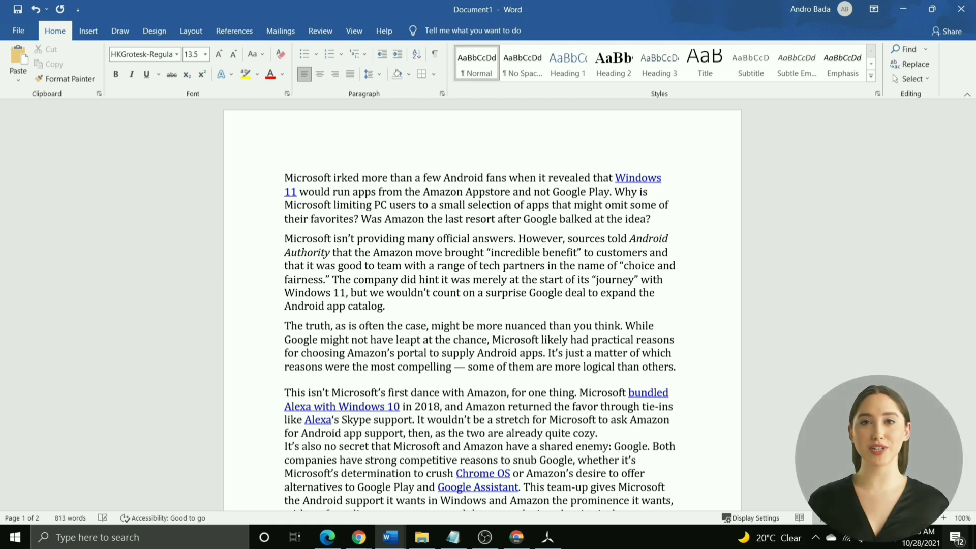
# Step: Make it 'Why is Microsoft limiting PC users', open paragraph two with 'To begin with,', cut 'than you think'
pyautogui.write(" That's what we are going to find out today!")
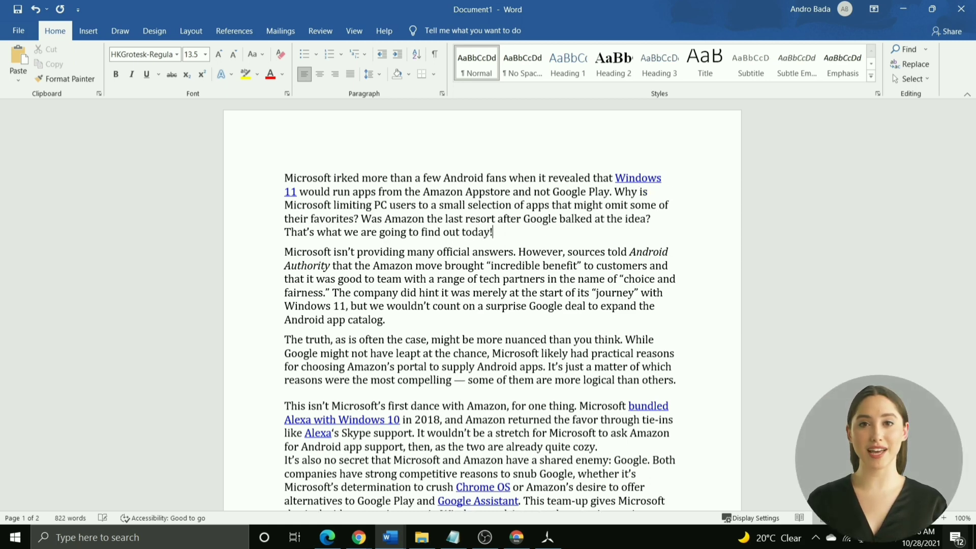
pyautogui.click(284, 252)
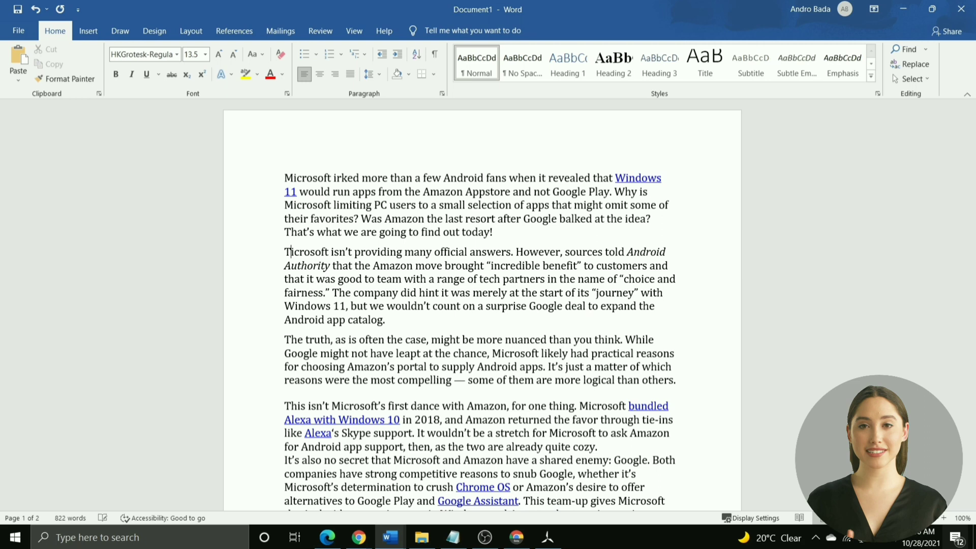
pyautogui.write('To begin with, M')
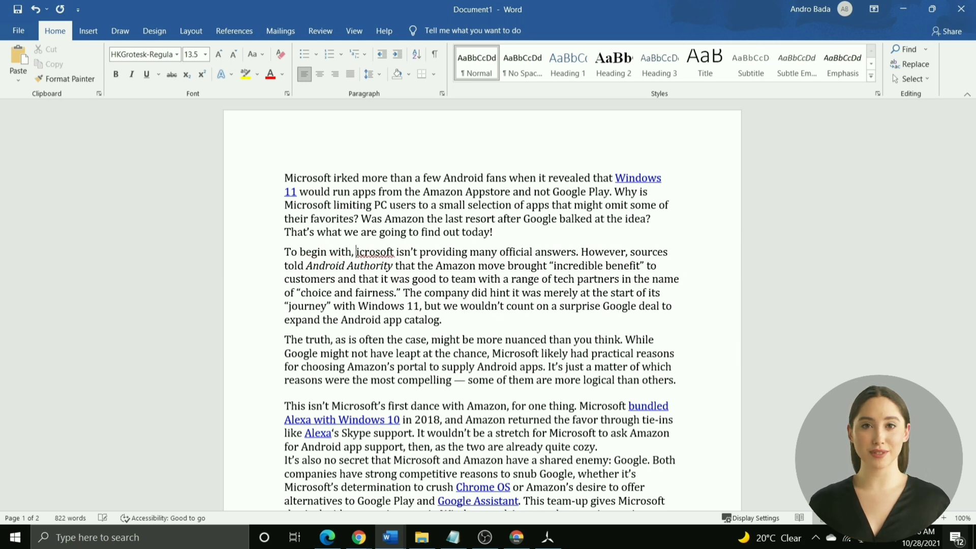
pyautogui.moveTo(432, 292); pyautogui.dragTo(409, 296)
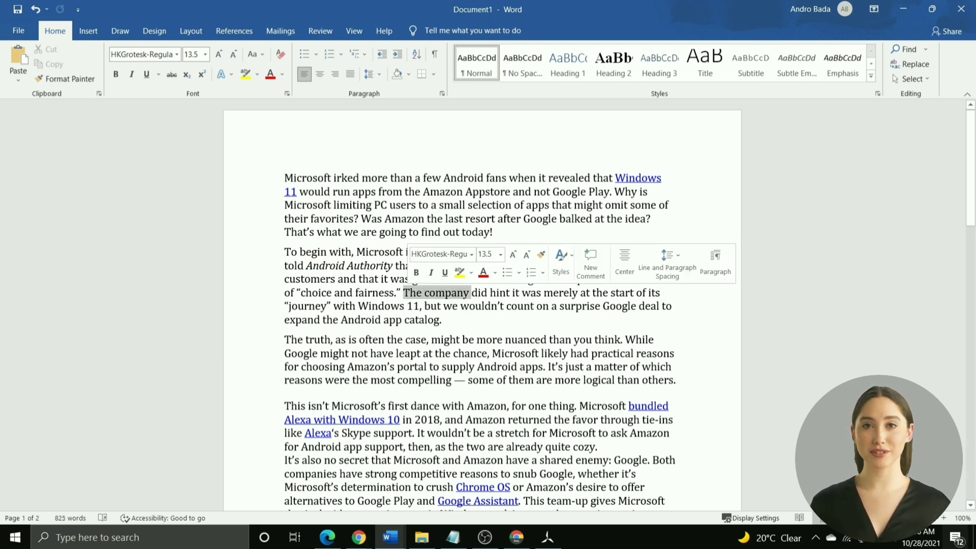
pyautogui.write('Microsoft')
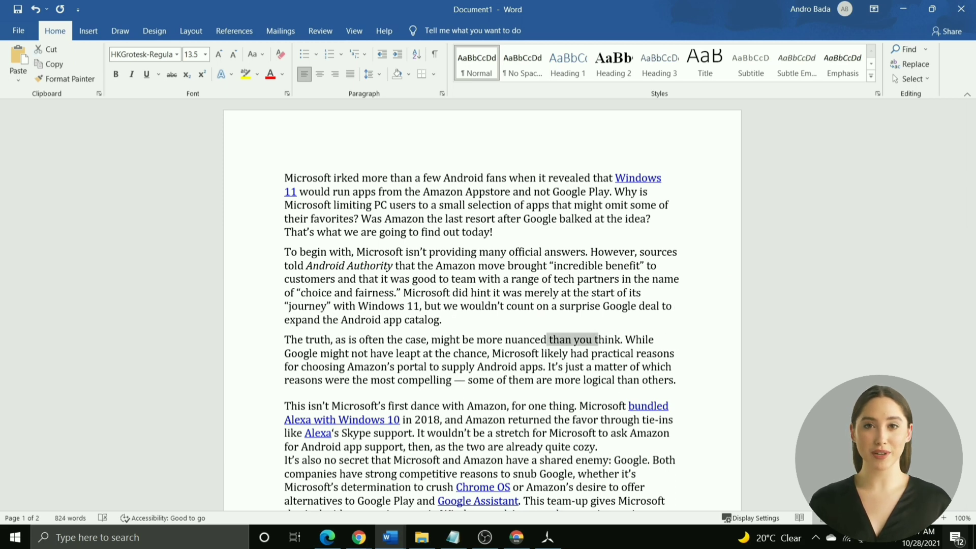
pyautogui.hotkey('shift', 'Right')
pyautogui.hotkey('shift', 'Right')
pyautogui.hotkey('shift', 'Right')
pyautogui.hotkey('shift', 'Right')
pyautogui.press('BackSpace')
# Step: Delete the clause about some being more logical and start the next paragraph with 'For starters,'
pyautogui.scroll(-2, 482, 305)
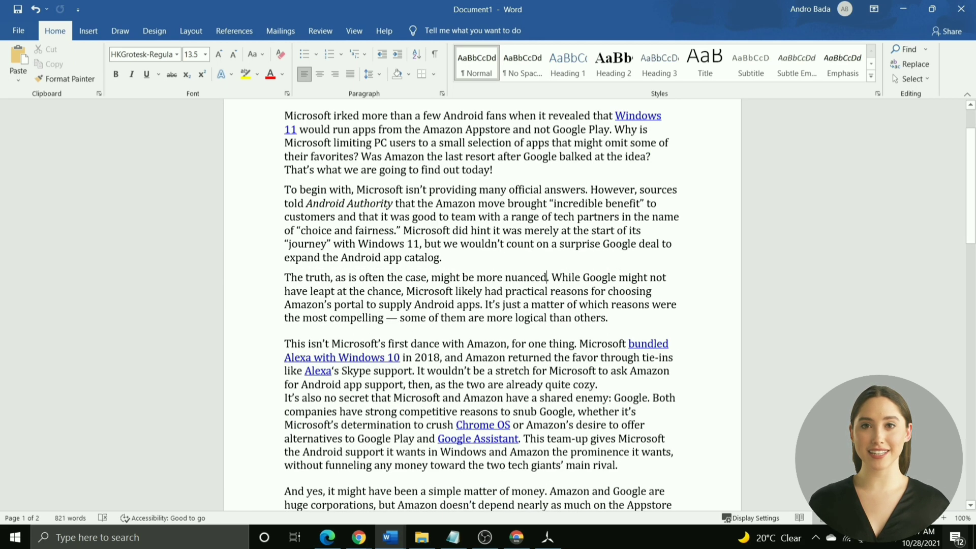
pyautogui.moveTo(609, 318); pyautogui.dragTo(386, 318)
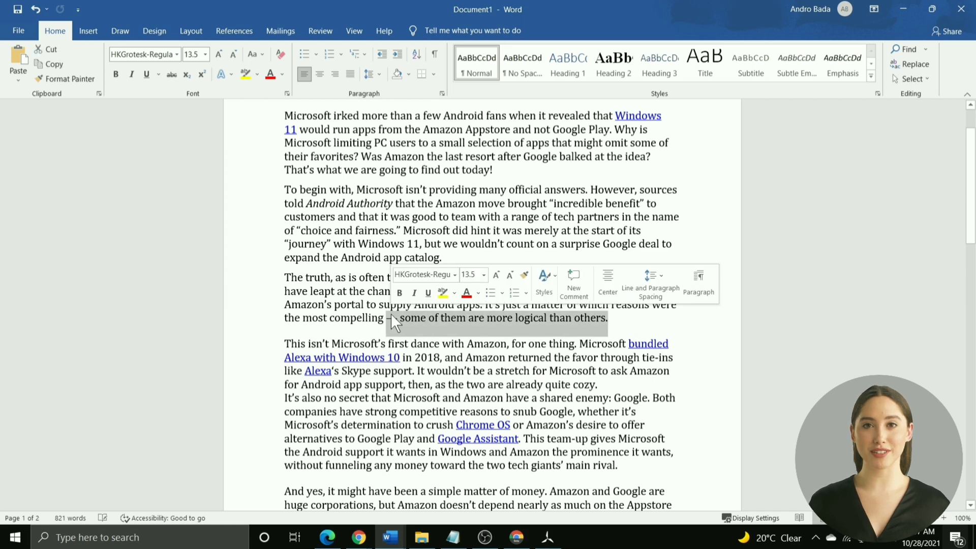
pyautogui.press('BackSpace')
pyautogui.click(305, 343)
pyautogui.press('BackSpace')
pyautogui.write('For starters,')
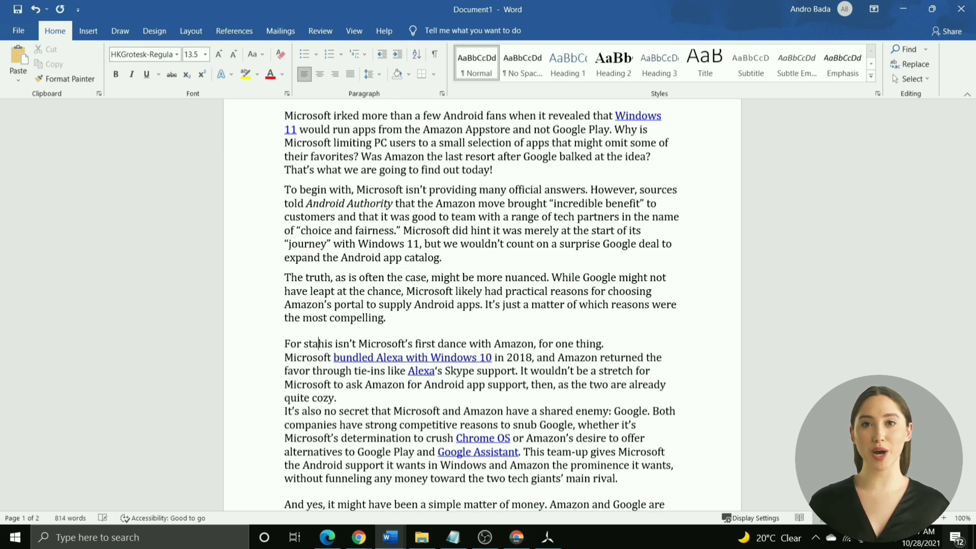
pyautogui.write(' t')
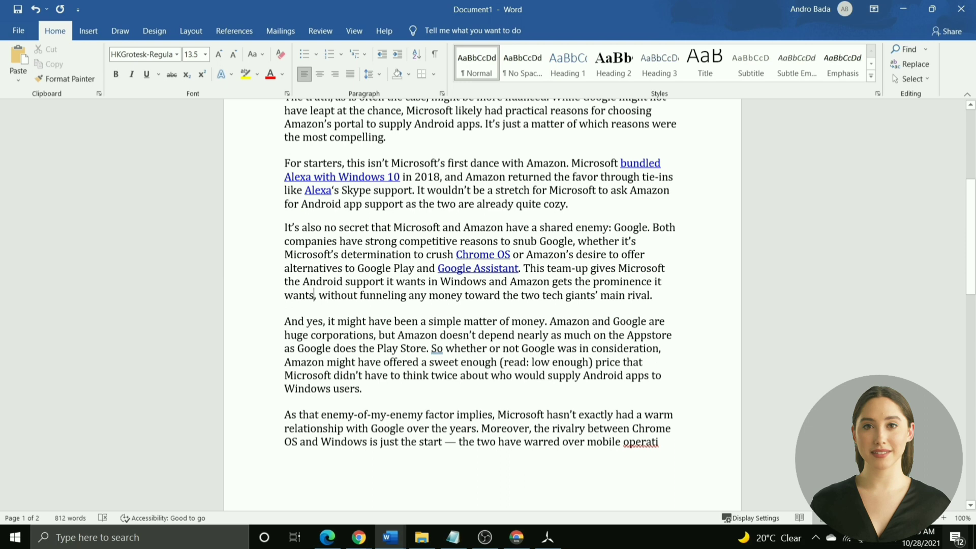
# Step: Replace 'without' with '. And all this took place without' and retype the paragraph's closing phrase
pyautogui.doubleClick(338, 296)
pyautogui.press('BackSpace')
pyautogui.press('BackSpace')
pyautogui.press('BackSpace')
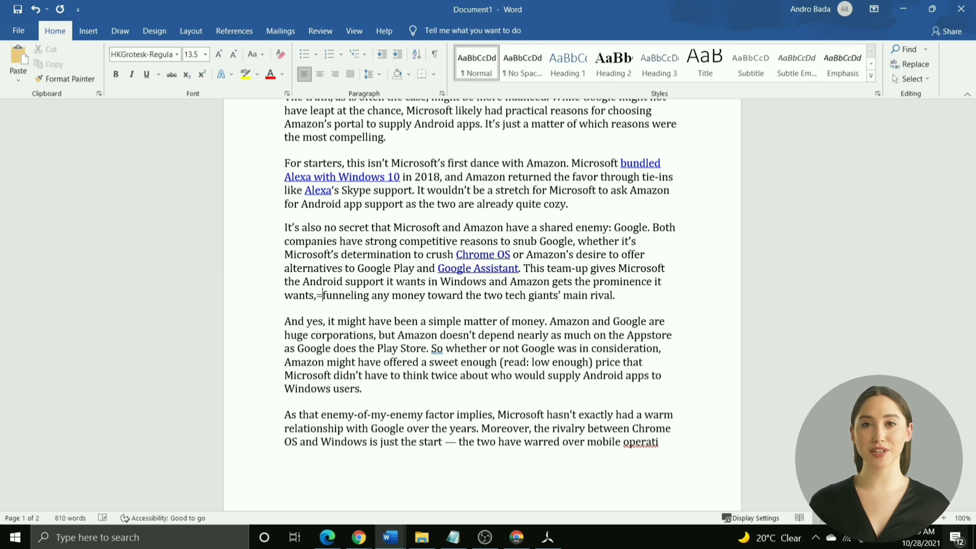
pyautogui.write('. And all this took place withou')
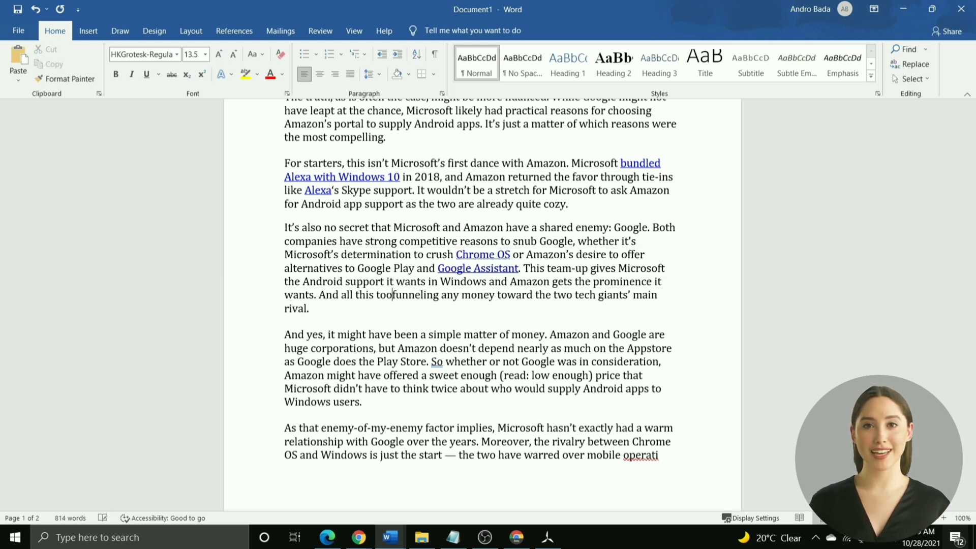
pyautogui.write('t')
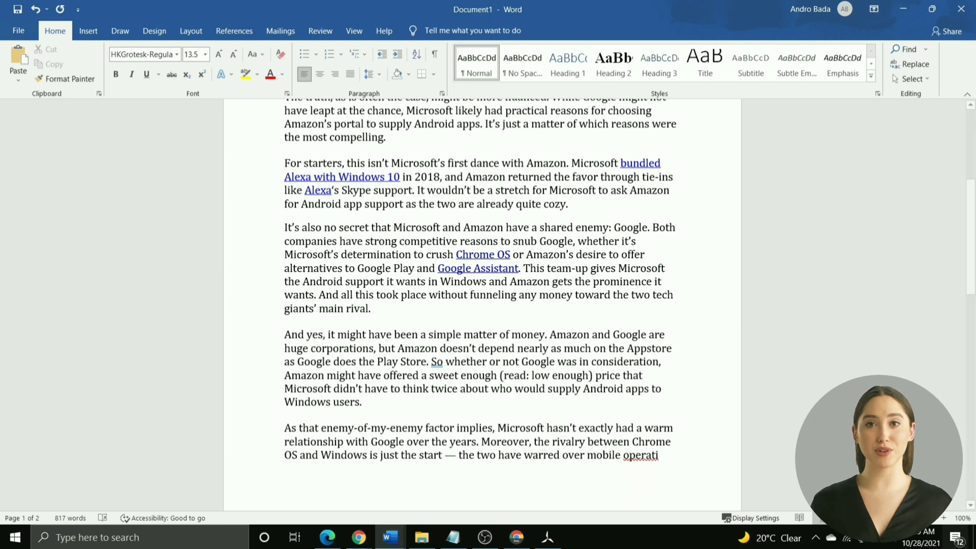
pyautogui.hotkey('ctrl', 'Right')
pyautogui.hotkey('ctrl', 'Right')
pyautogui.hotkey('ctrl', 'Right')
pyautogui.hotkey('ctrl', 'Right')
pyautogui.hotkey('shift', 'Down')
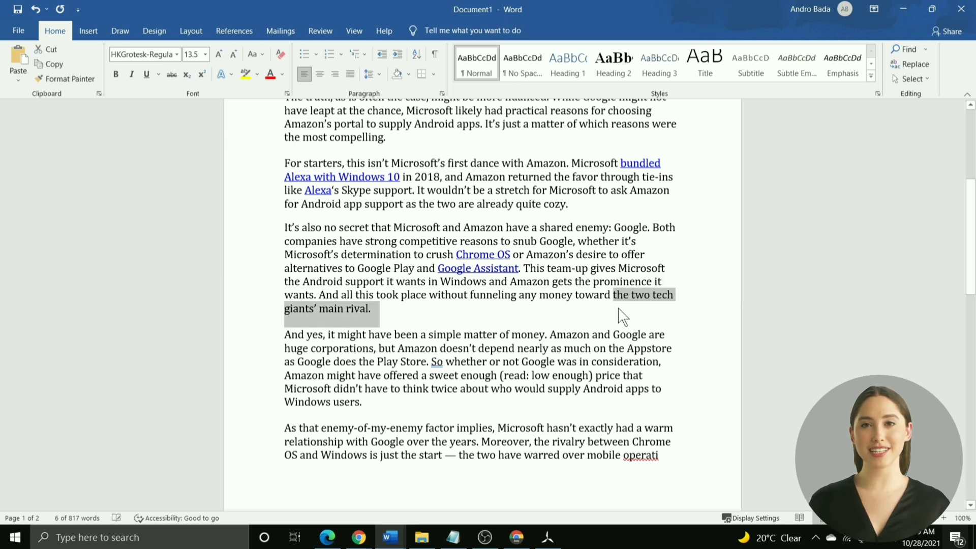
pyautogui.write('Goo')
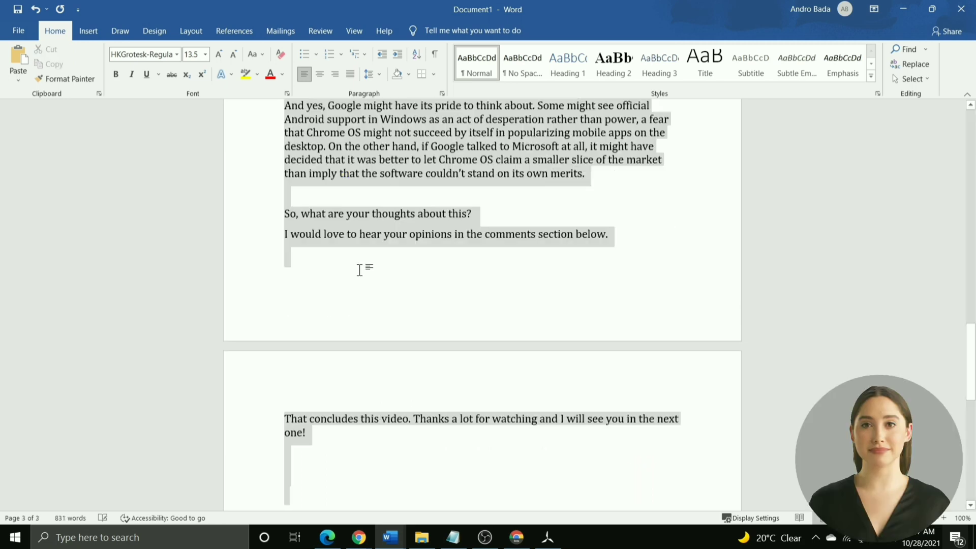
pyautogui.click(336, 535)
# Step: Paste the edited article into the Online Character Counter, which reports 4938 characters
pyautogui.moveTo(636, 7)
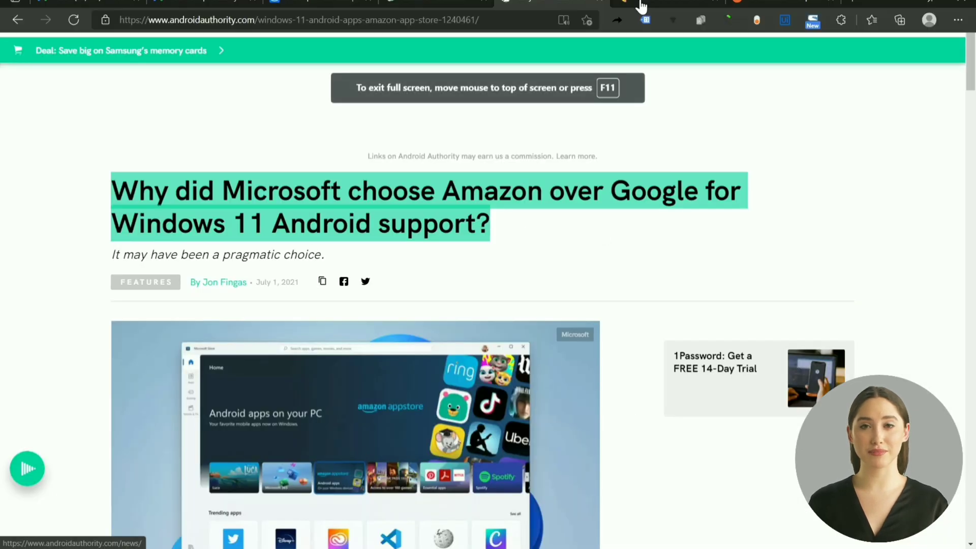
pyautogui.click(694, 8)
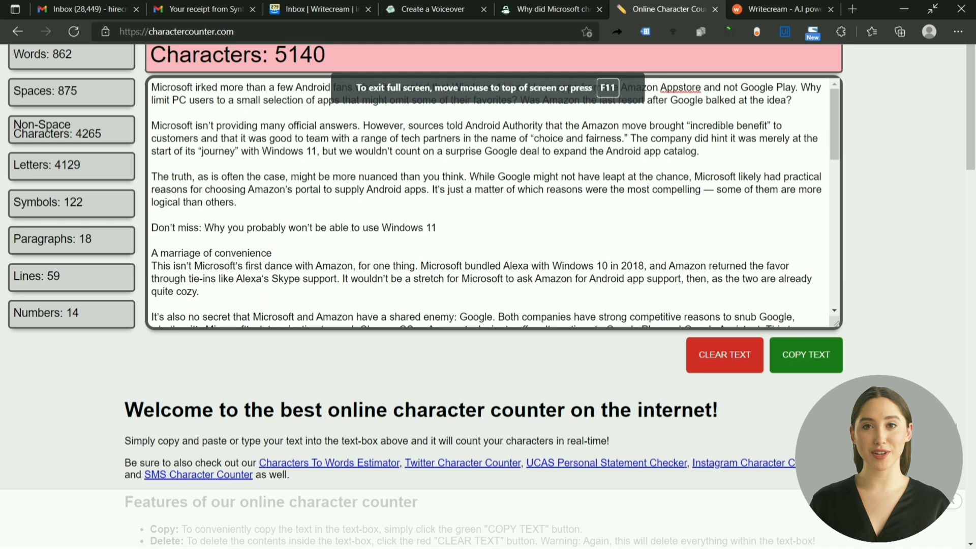
pyautogui.hotkey('ctrl', 'a')
pyautogui.hotkey('ctrl', 'v')
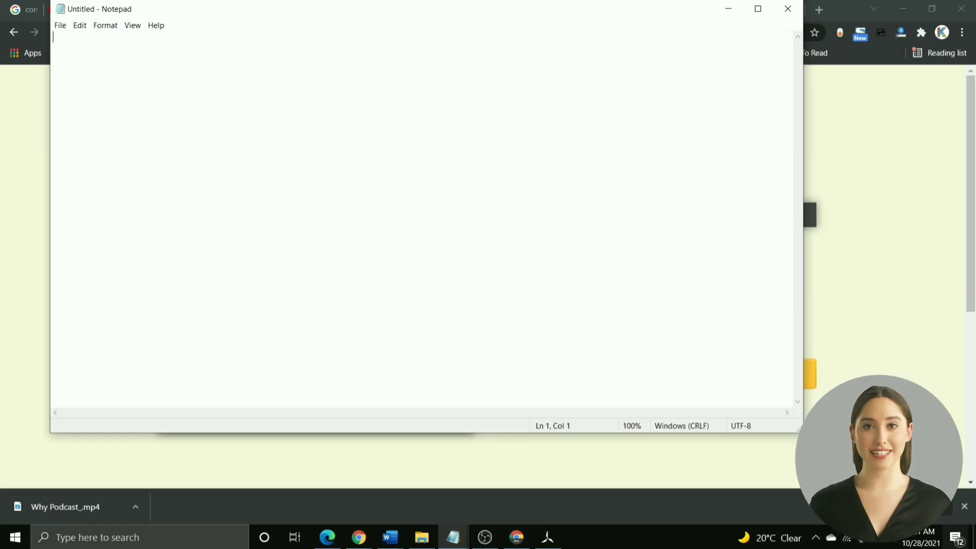
# Step: Paste the article into a blank Notepad file and save it as microsoft.txt
pyautogui.rightClick(188, 107)
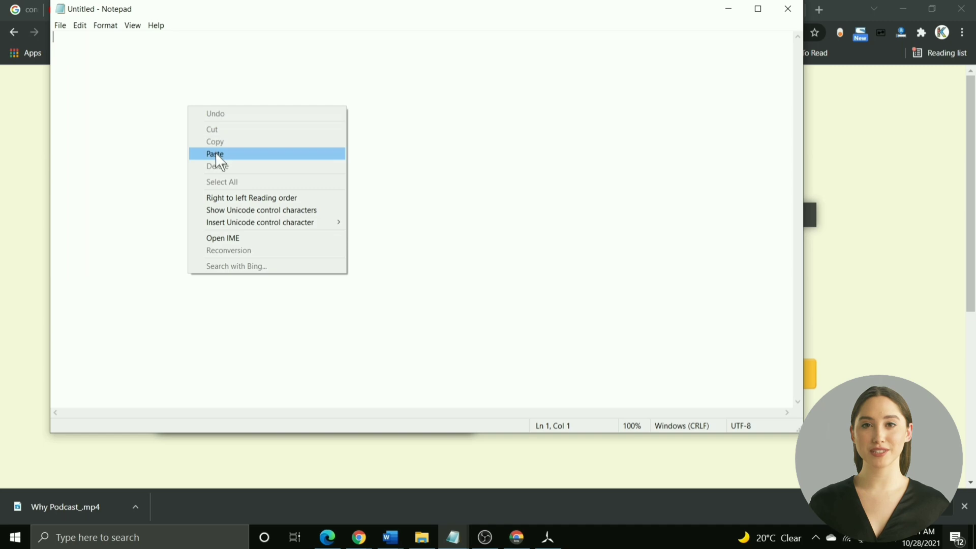
pyautogui.click(215, 154)
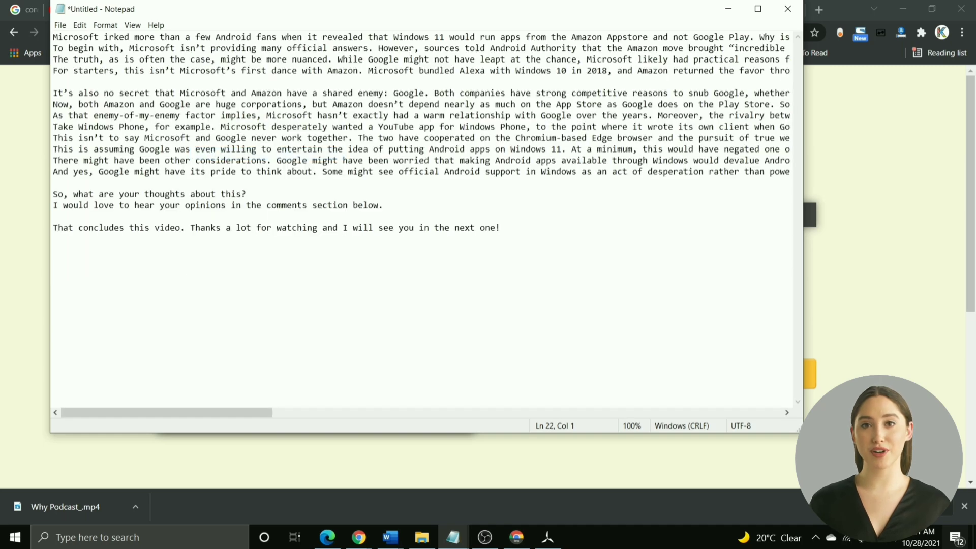
pyautogui.click(60, 25)
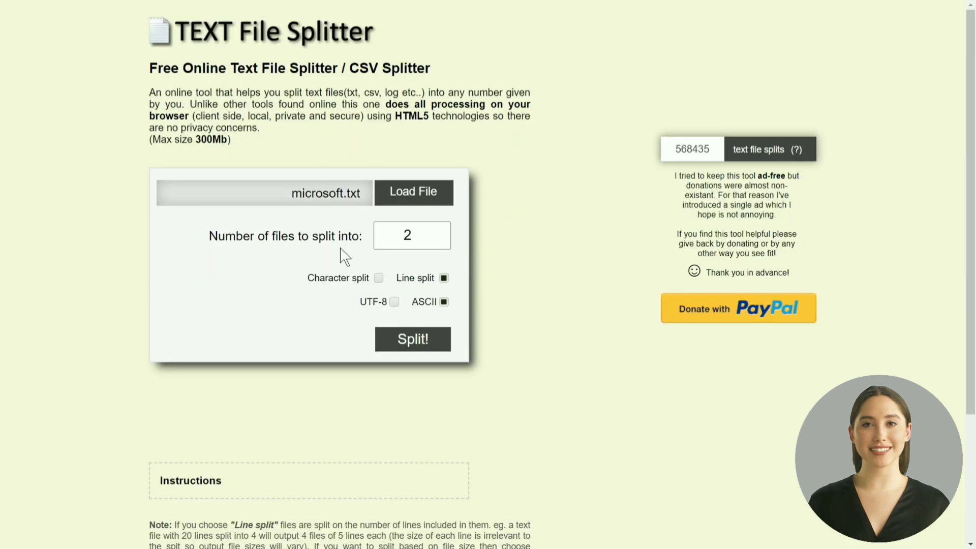
# Step: Split microsoft.txt into 2 files by character using UTF-8 encoding
pyautogui.click(378, 280)
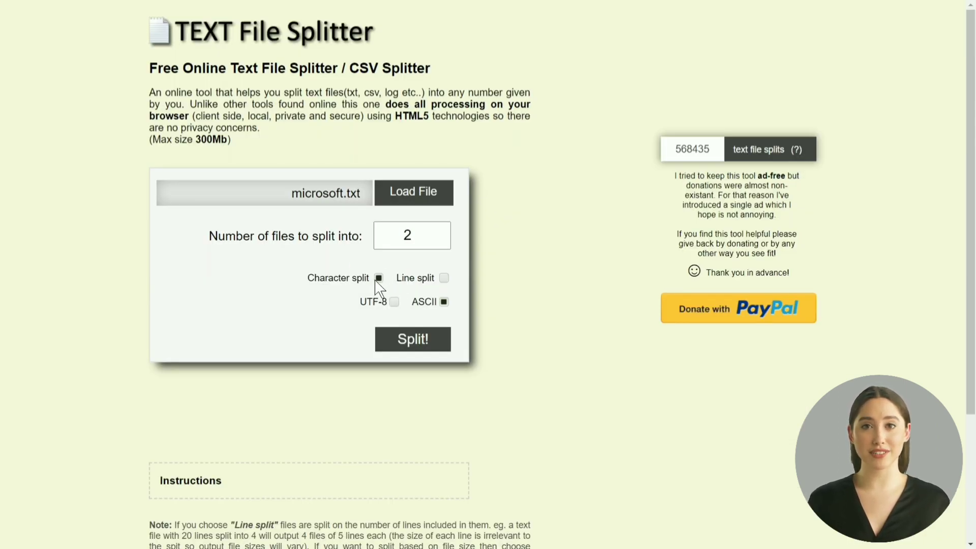
pyautogui.click(395, 303)
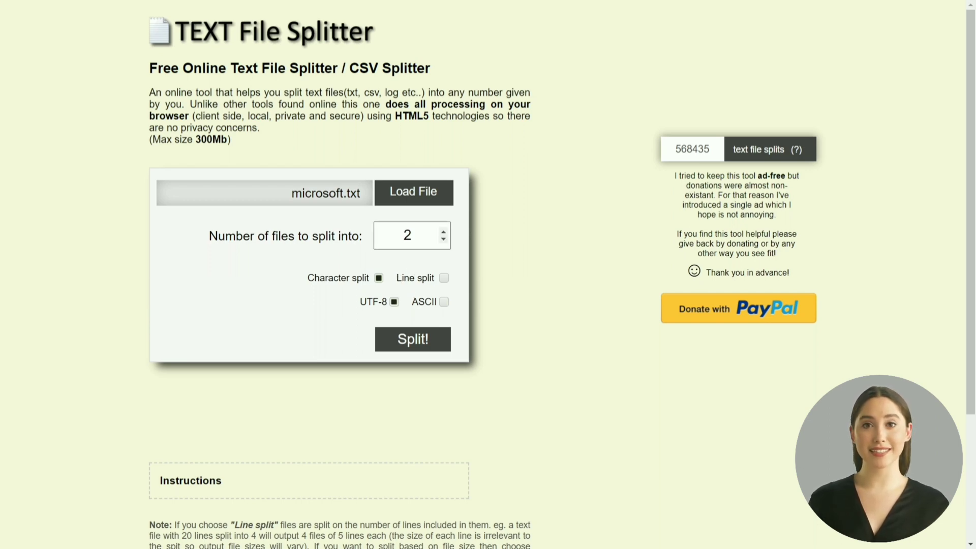
pyautogui.click(420, 342)
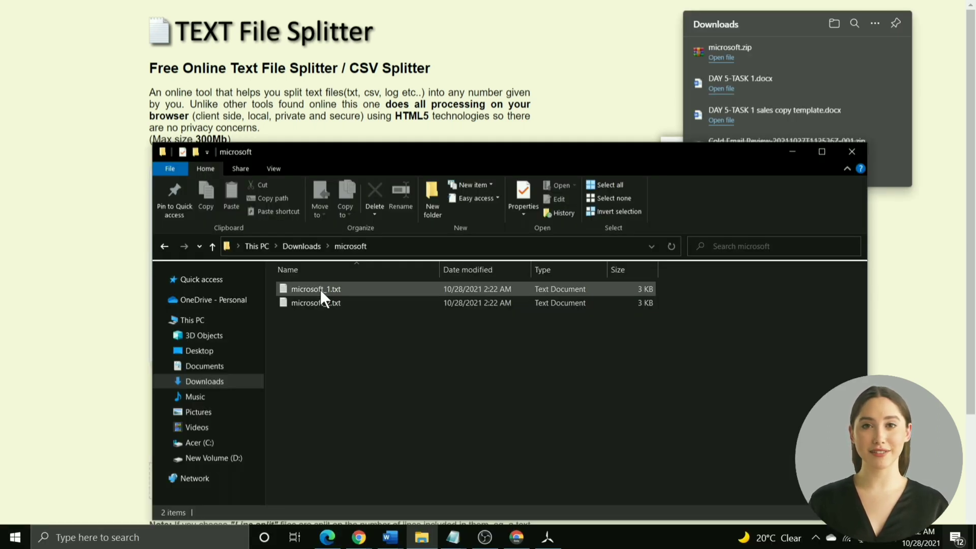
# Step: Open microsoft_1.txt from the Downloads microsoft folder in Notepad
pyautogui.doubleClick(320, 289)
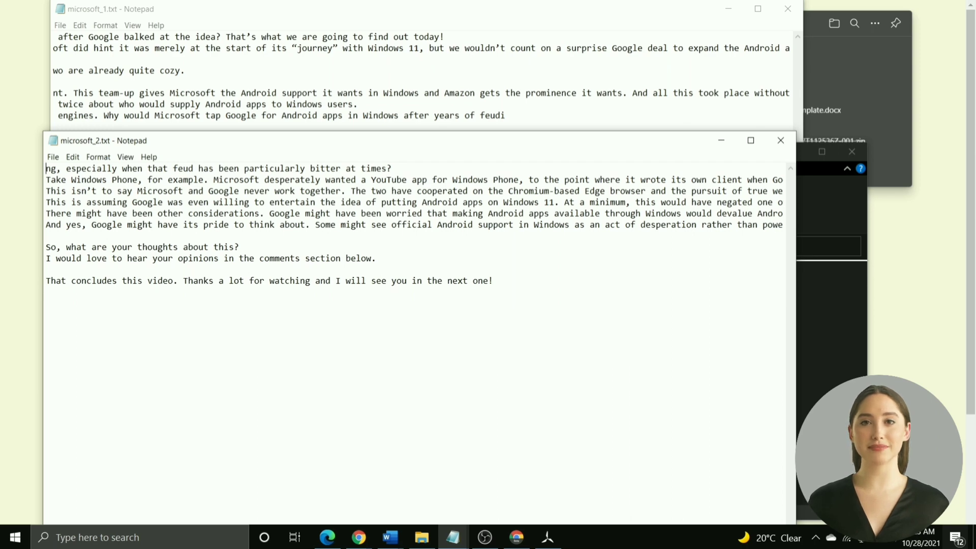
# Step: Move the cut-off sentence 'Why would Microsoft tap Google…' from microsoft_1.txt to the start of microsoft_2.txt
pyautogui.hotkey('alt', 'Tab')
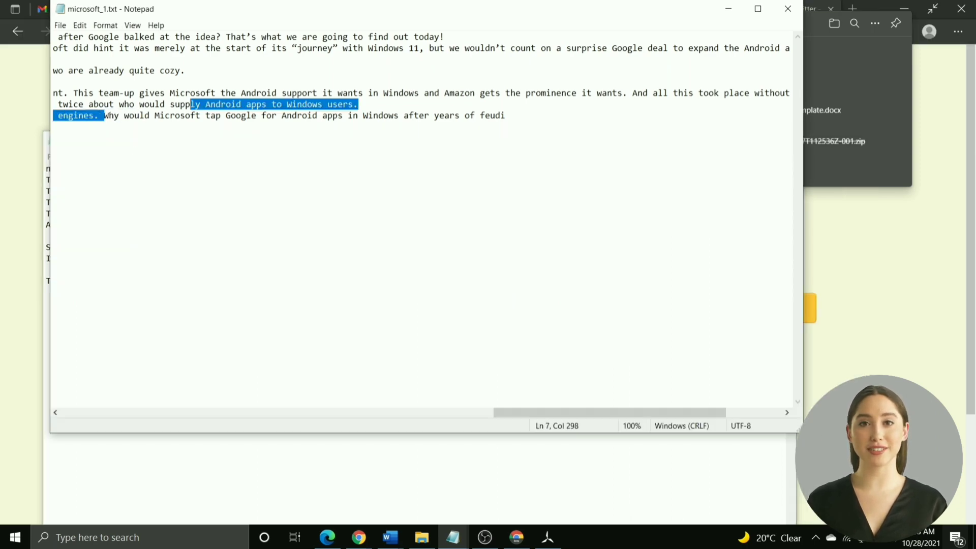
pyautogui.hotkey('shift', 'End')
pyautogui.hotkey('ctrl', 'c')
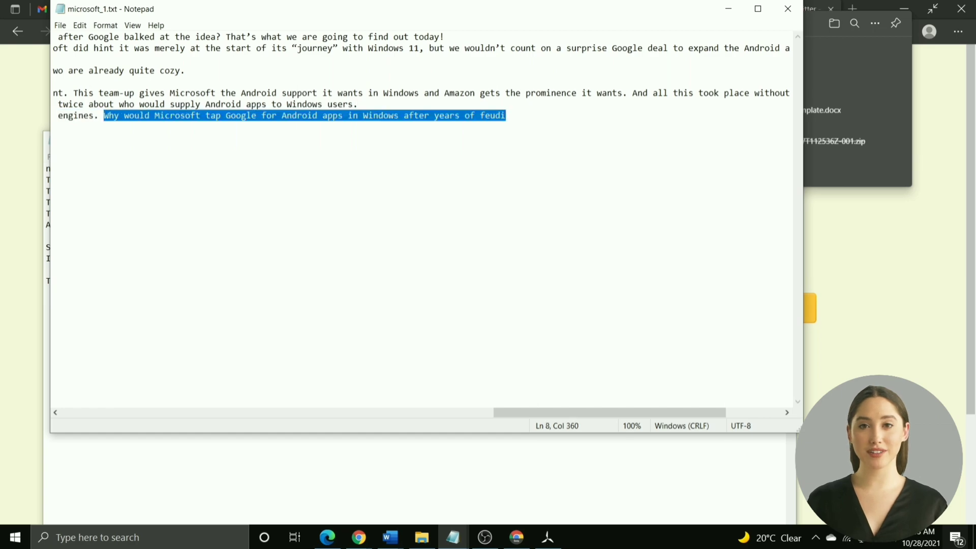
pyautogui.press('Delete')
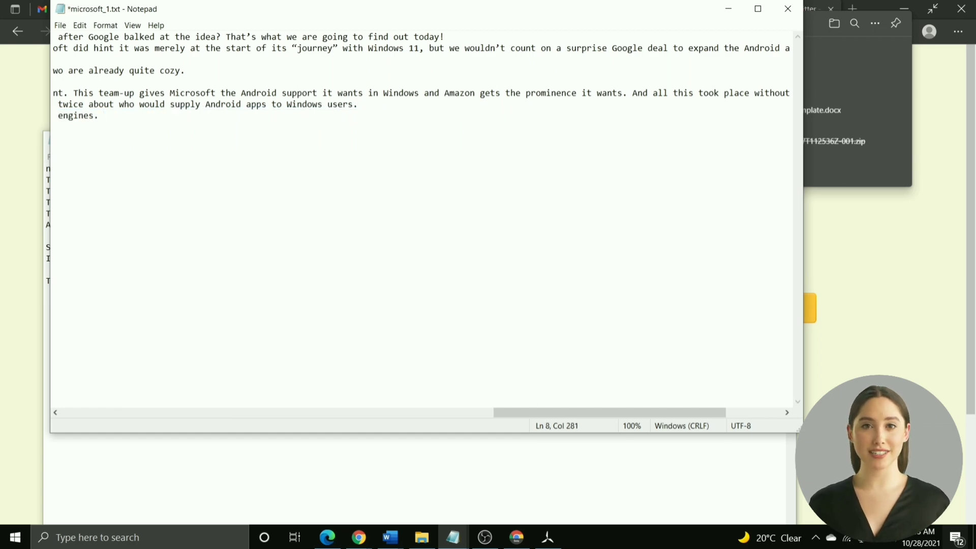
pyautogui.hotkey('alt', 'Tab')
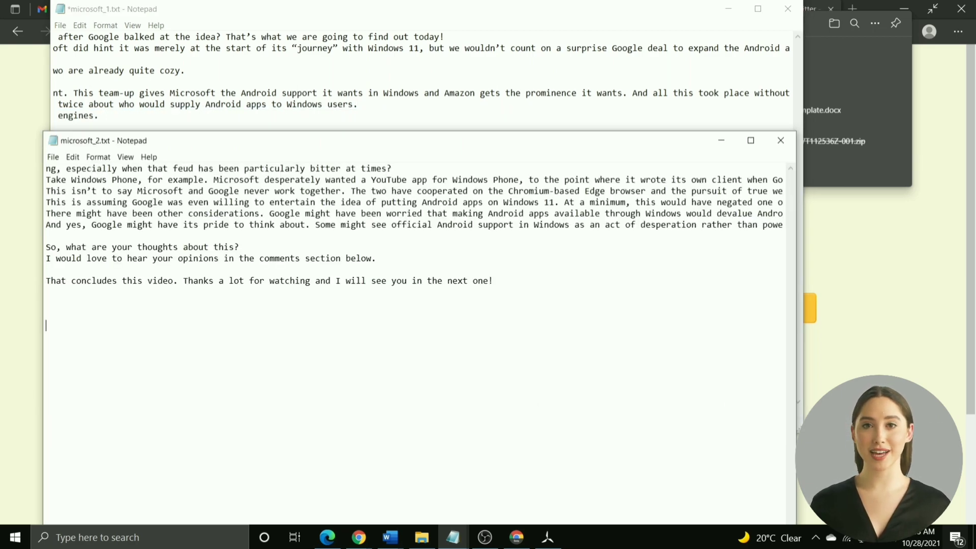
pyautogui.hotkey('ctrl', 'Home')
pyautogui.hotkey('ctrl', 'v')
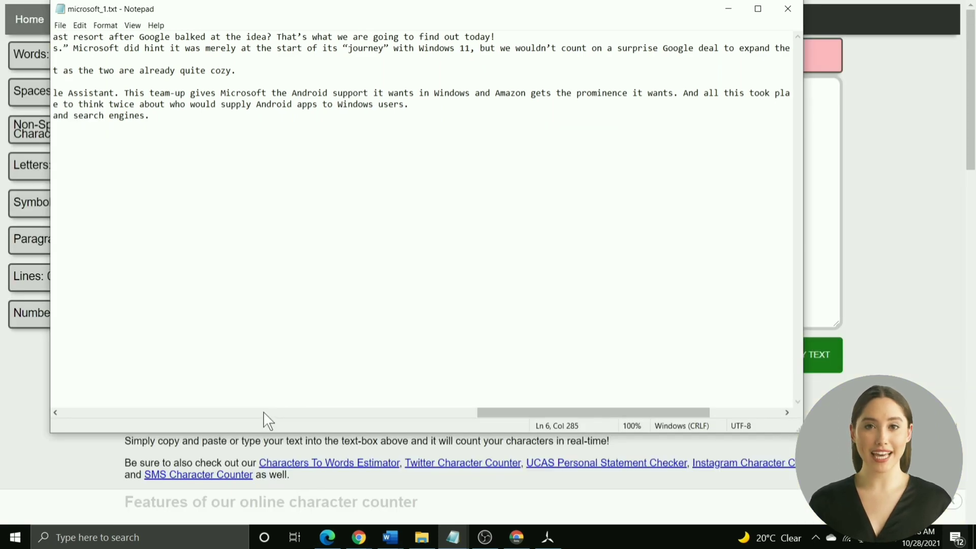
# Step: Copy the first part's text into the character counter, which counts 2394 characters
pyautogui.hotkey('ctrl', 'a')
pyautogui.hotkey('ctrl', 'c')
pyautogui.click(104, 475)
pyautogui.hotkey('ctrl', 'v')
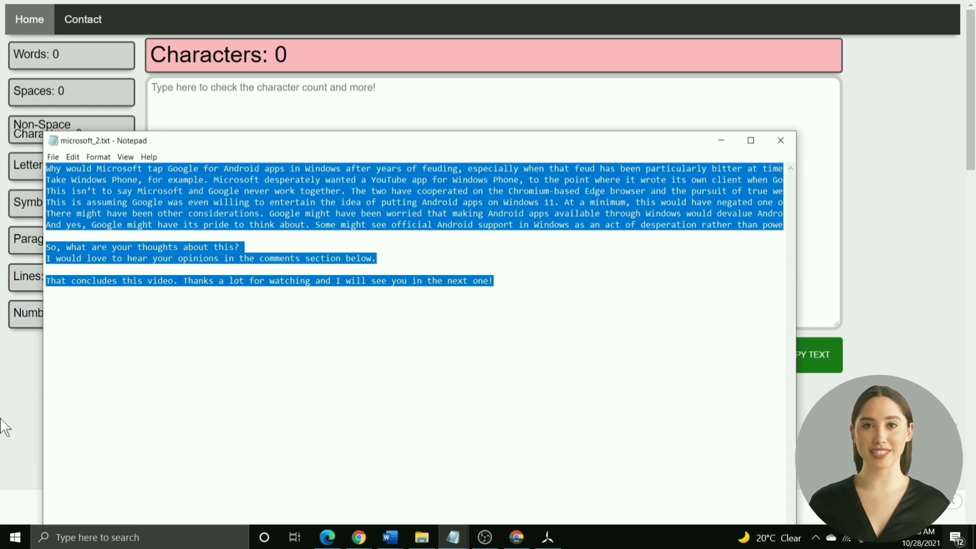
# Step: Count the second part in the character counter (2544 characters, 430 words), then switch to Writecream
pyautogui.hotkey('ctrl', 'v')
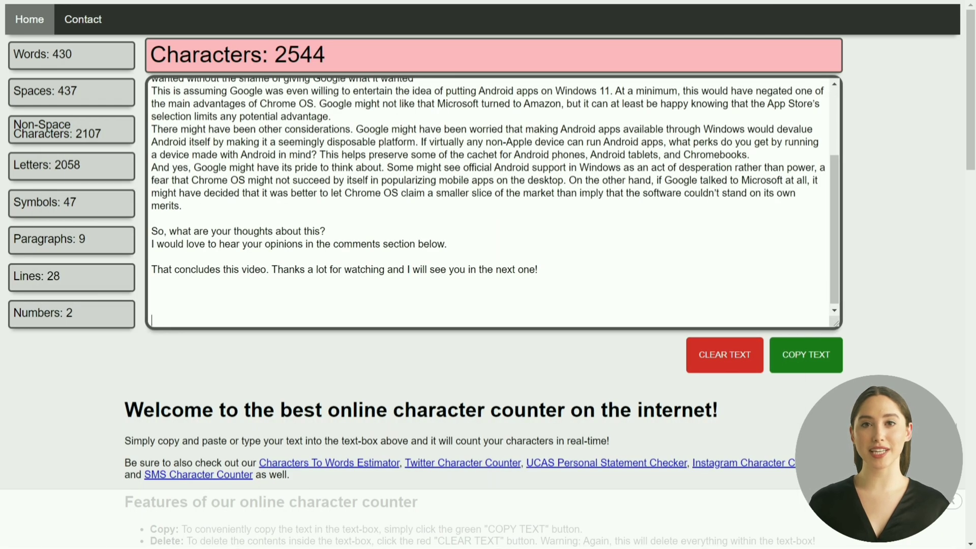
pyautogui.scroll(3, 157, 83)
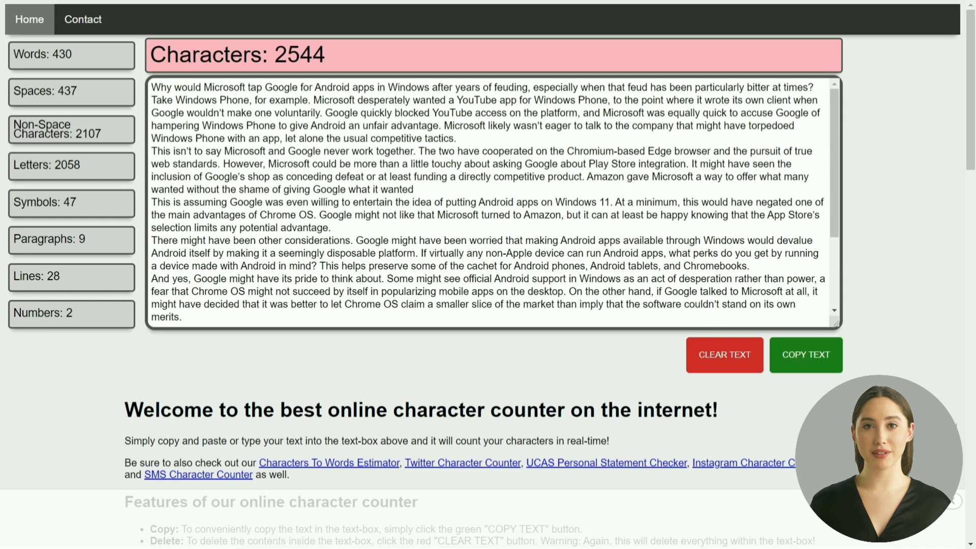
pyautogui.click(254, 370)
pyautogui.press('super+Tab')
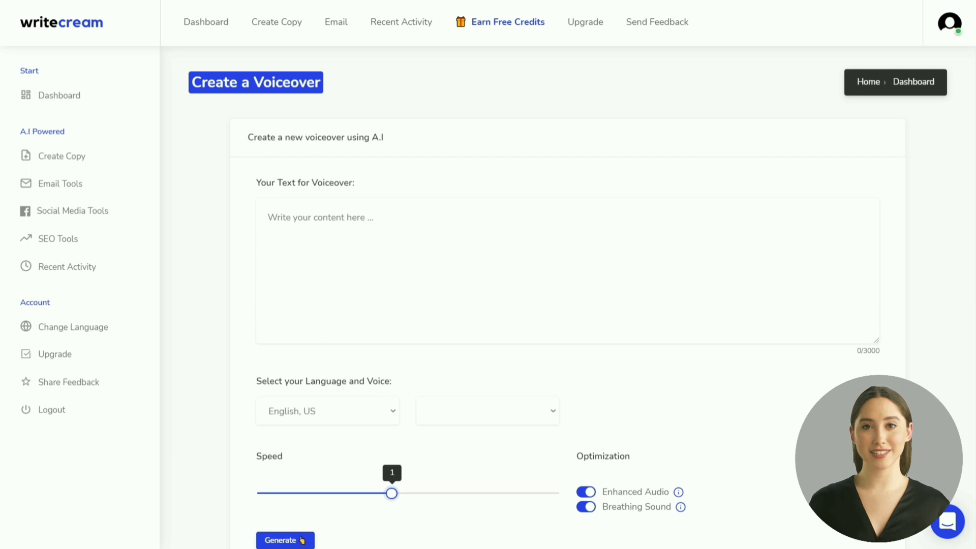
# Step: Paste the article's first part into Writecream's voiceover box (2397/3000 characters)
pyautogui.scroll(-1, 302, 509)
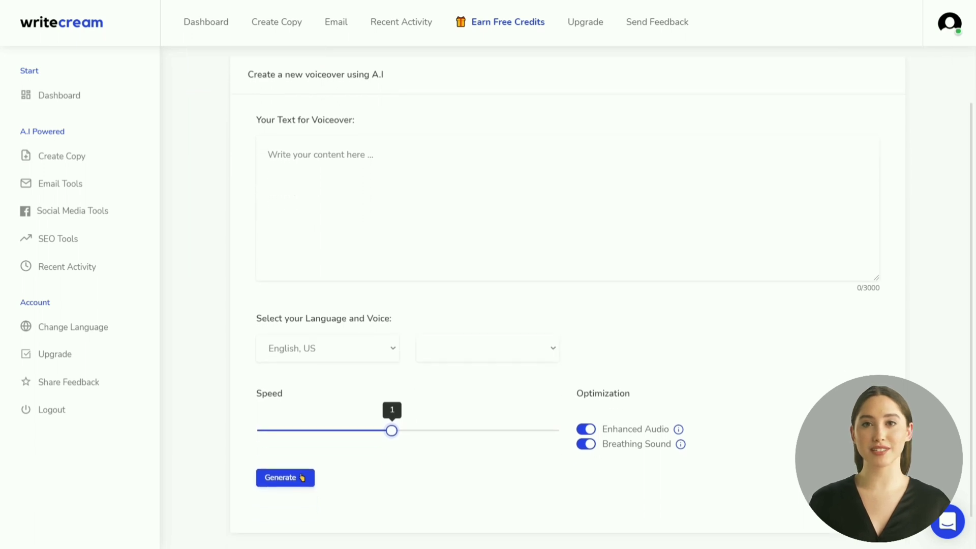
pyautogui.rightClick(313, 203)
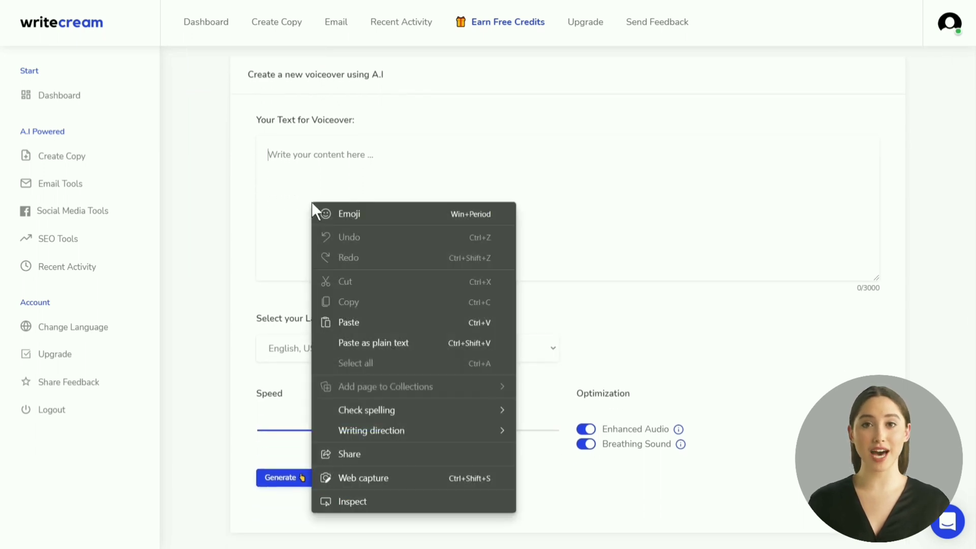
pyautogui.click(349, 323)
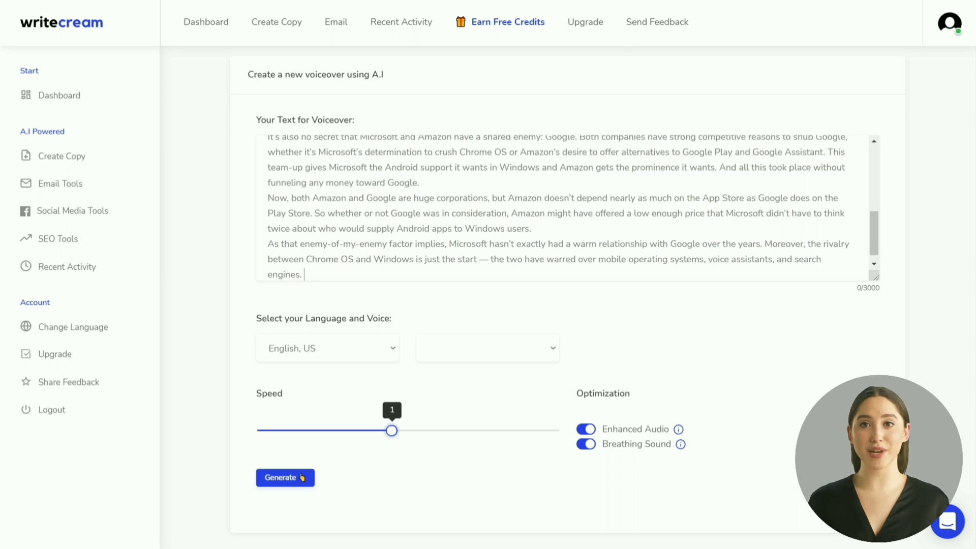
# Step: Set the voiceover language to Dutch with the Lotte, Female voice
pyautogui.scroll(-1, 356, 356)
pyautogui.click(393, 325)
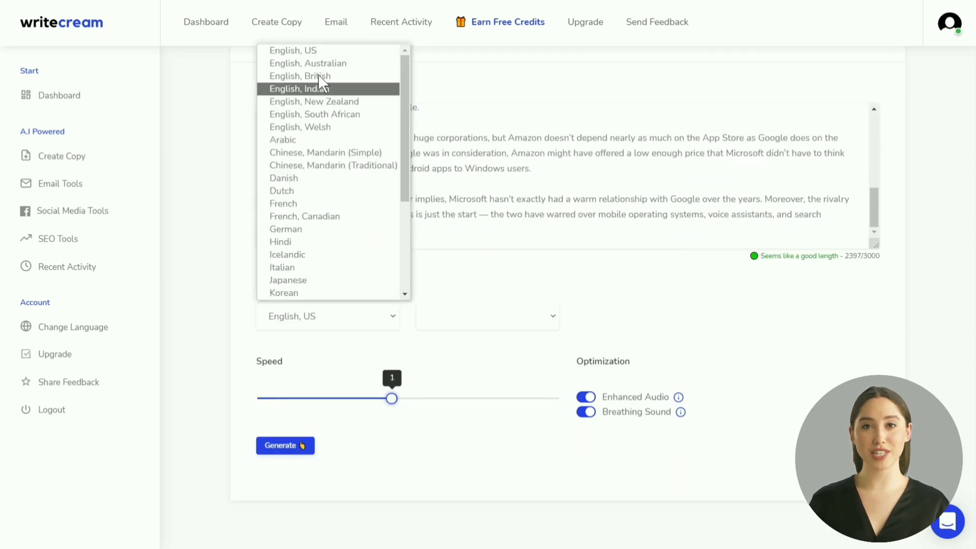
pyautogui.scroll(1, 310, 224)
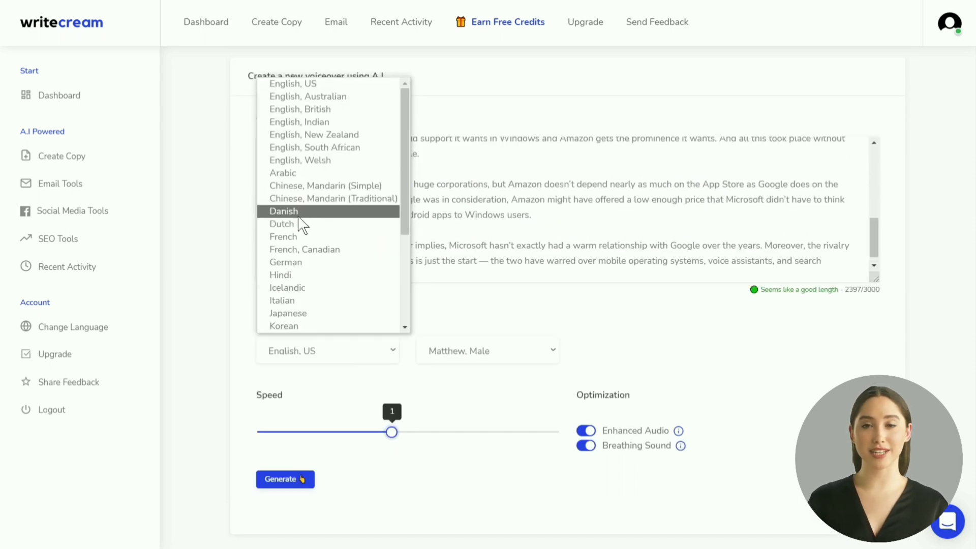
pyautogui.click(299, 225)
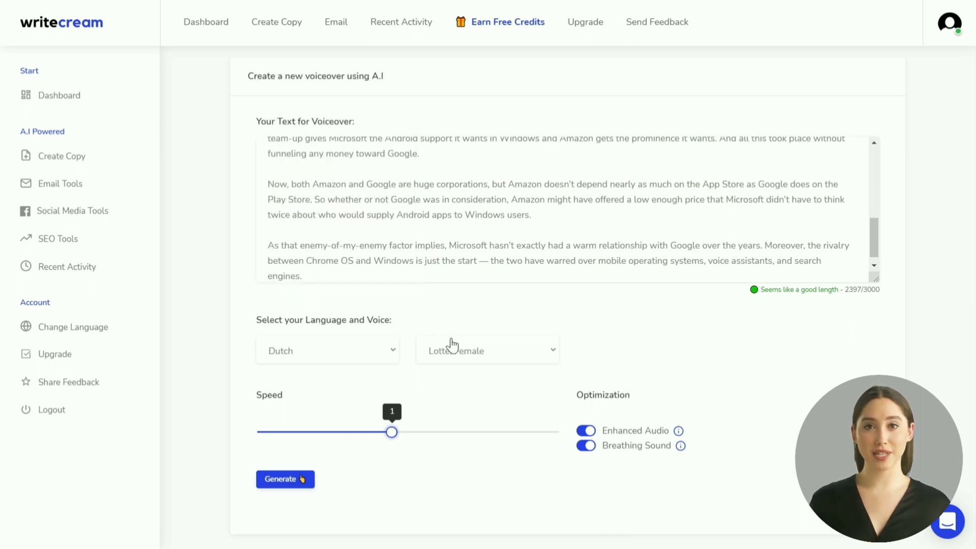
pyautogui.click(453, 351)
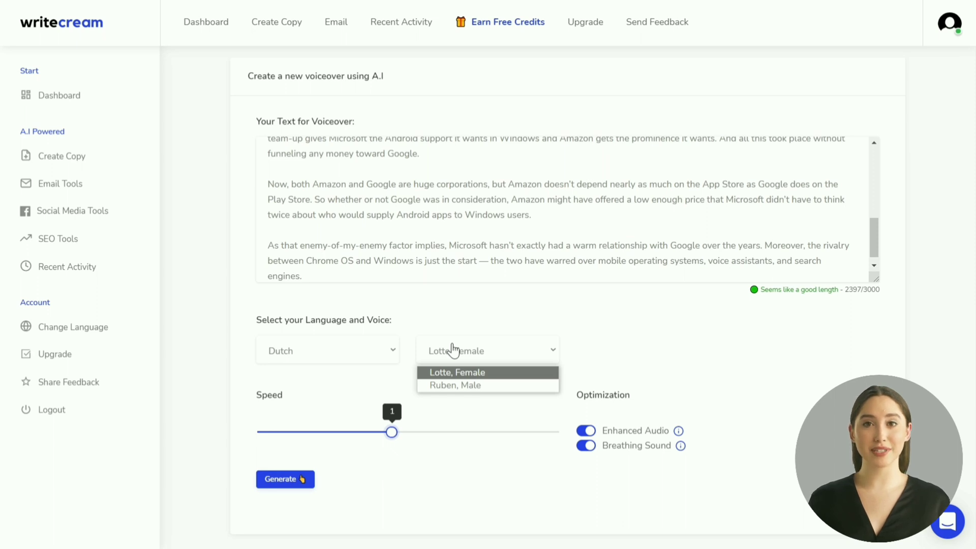
pyautogui.click(453, 351)
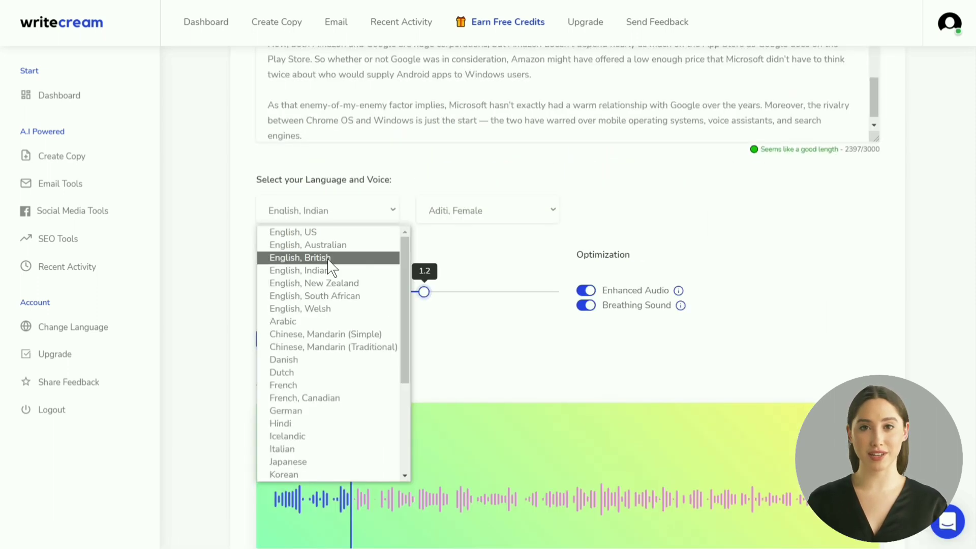
# Step: Switch the voiceover language to English, British with the Amy, Female voice
pyautogui.click(332, 258)
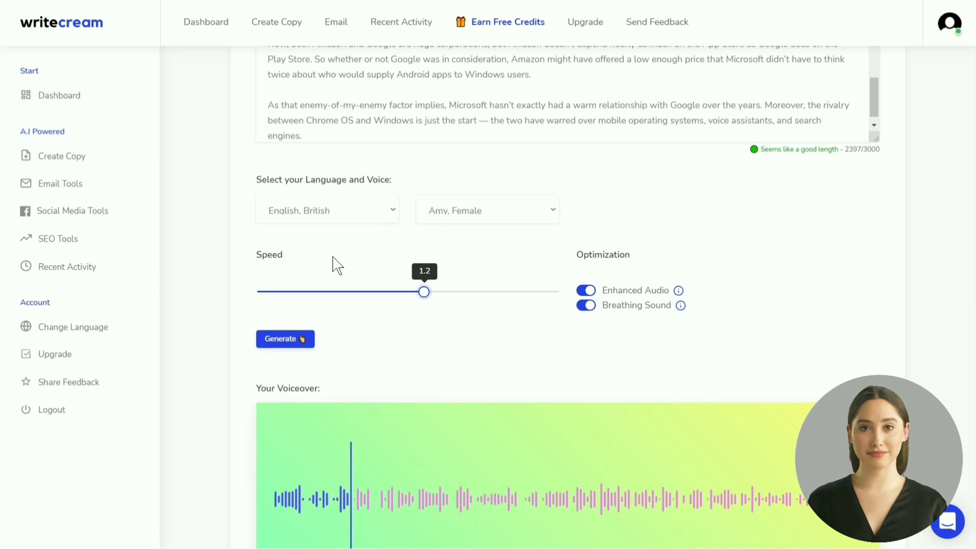
pyautogui.click(471, 213)
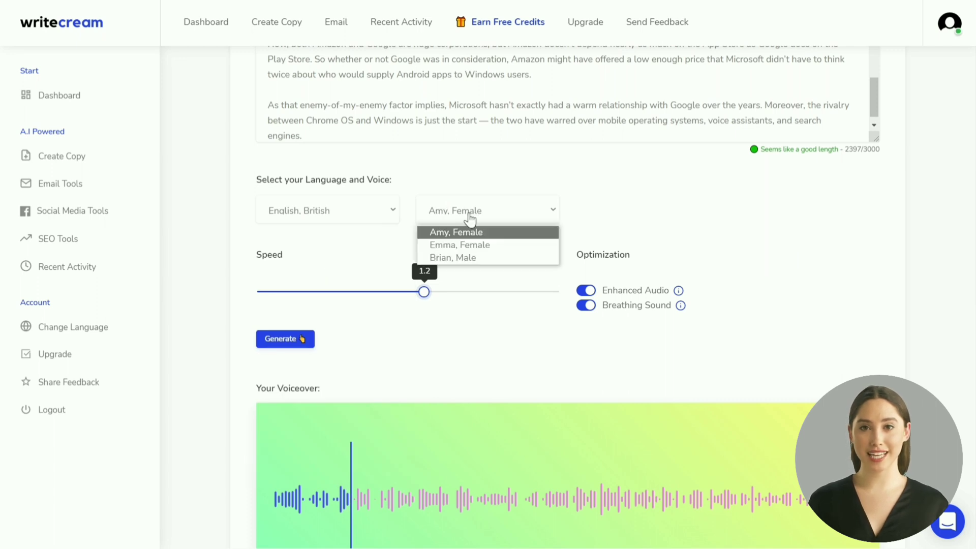
pyautogui.click(467, 215)
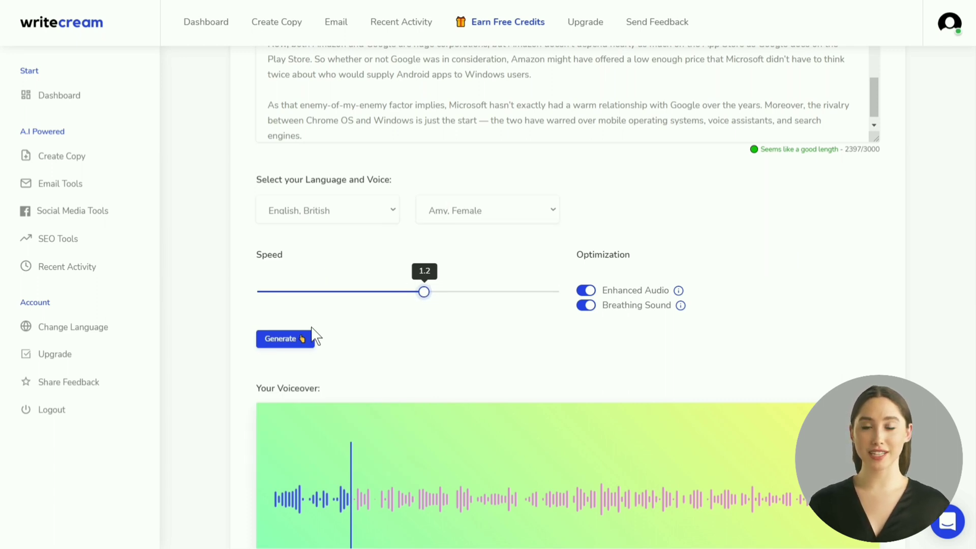
# Step: Generate the voiceover audio and download the resulting file
pyautogui.click(288, 340)
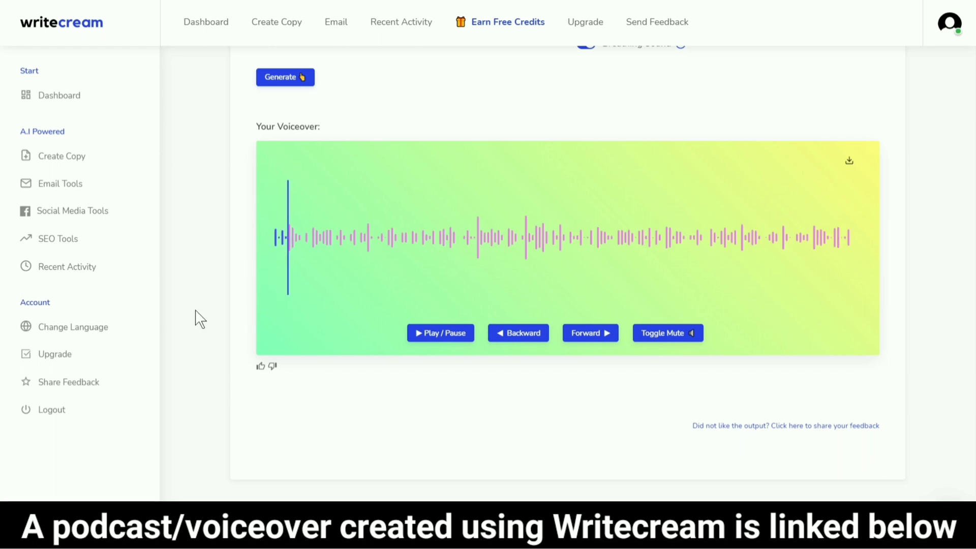
pyautogui.scroll(1, 197, 320)
pyautogui.scroll(2, 200, 319)
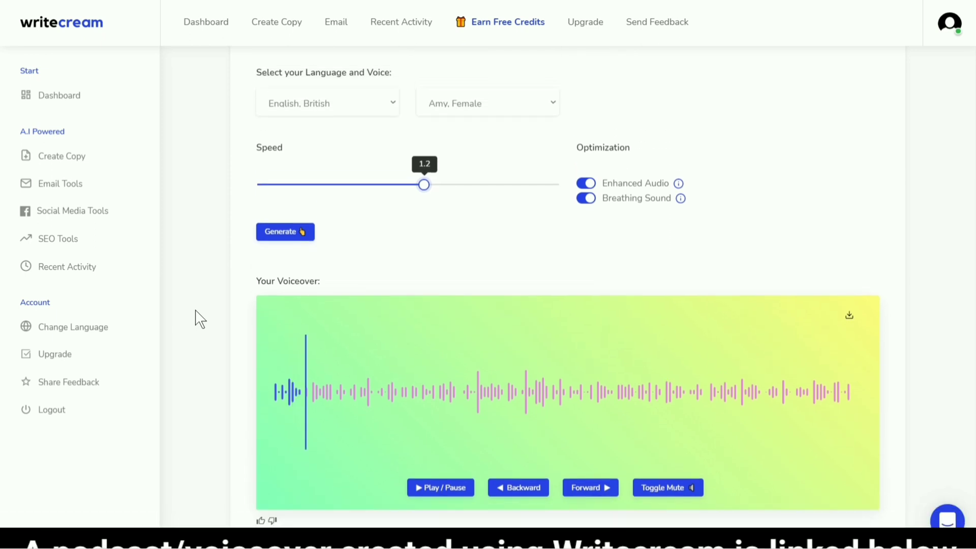
pyautogui.scroll(-1, 200, 318)
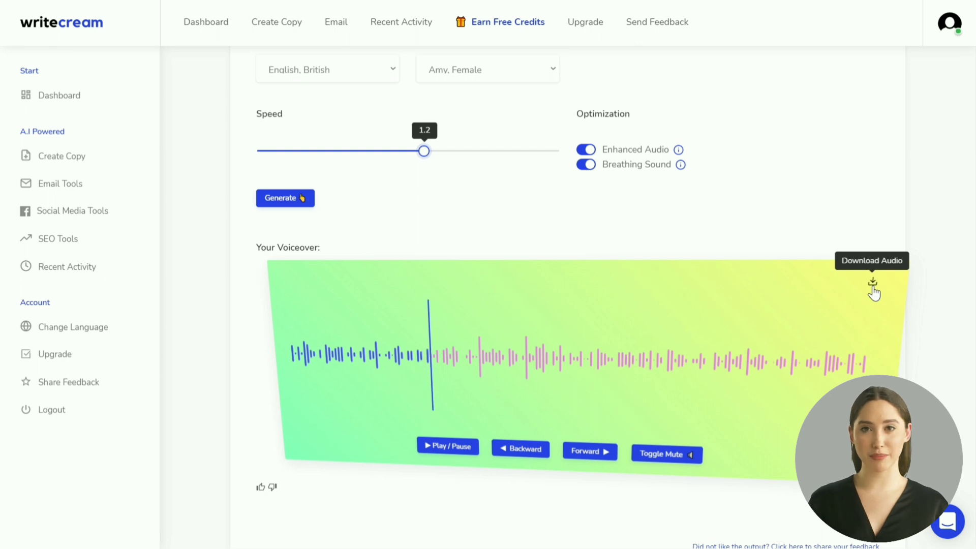
pyautogui.click(874, 293)
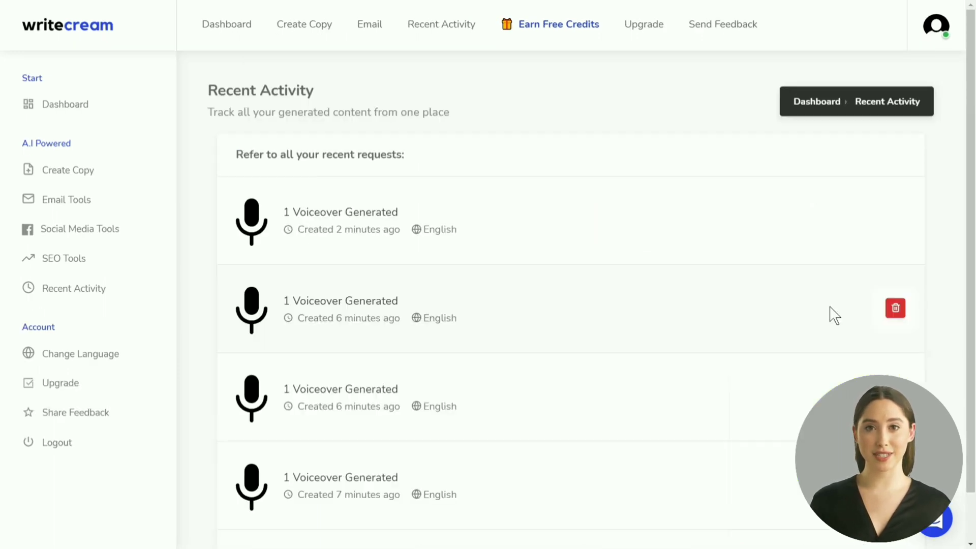
# Step: Scroll through Writecream's Recent Activity list of generated voiceovers
pyautogui.scroll(-7, 743, 364)
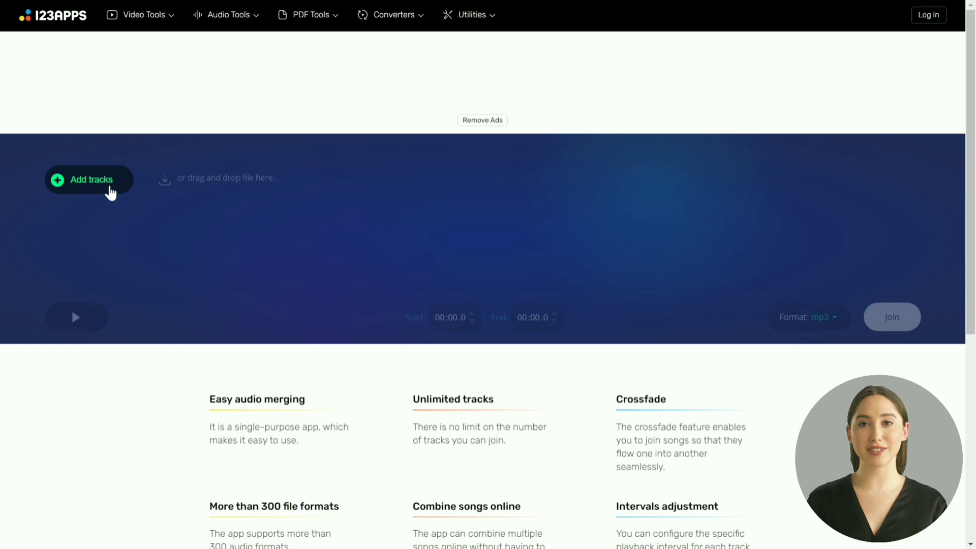
# Step: Join both voiceover MP3s with audio-817174980768.mp3 first, crossfade off, in mp3 format
pyautogui.click(109, 193)
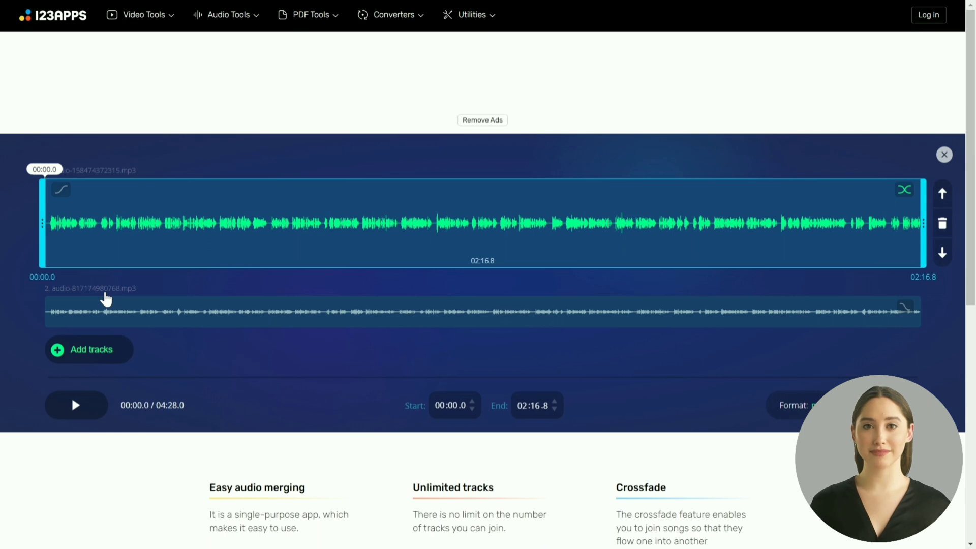
pyautogui.moveTo(106, 300); pyautogui.dragTo(109, 147)
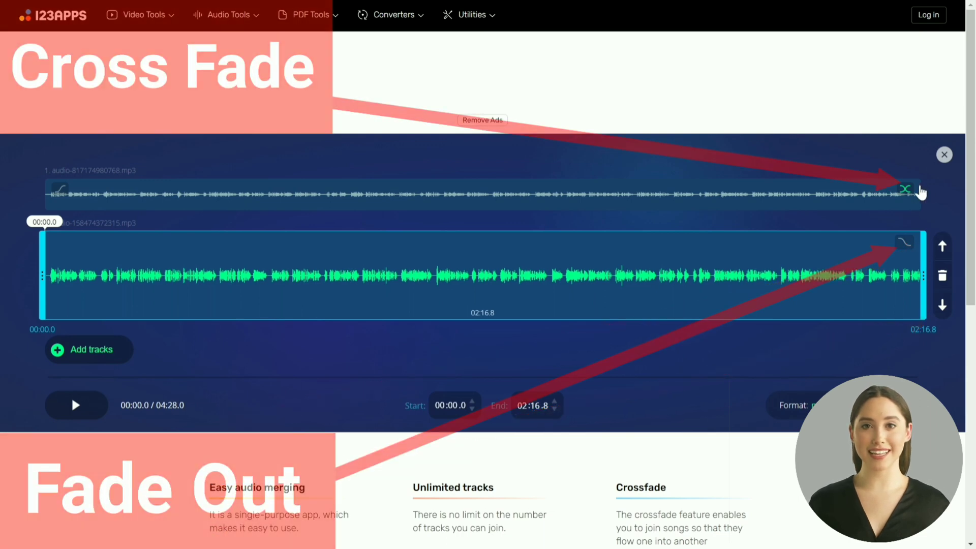
pyautogui.click(905, 191)
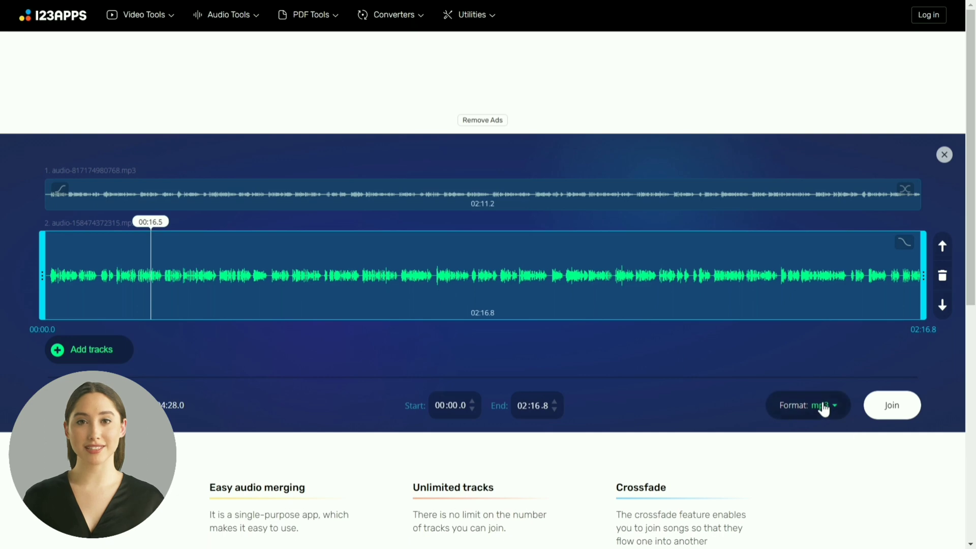
pyautogui.click(823, 407)
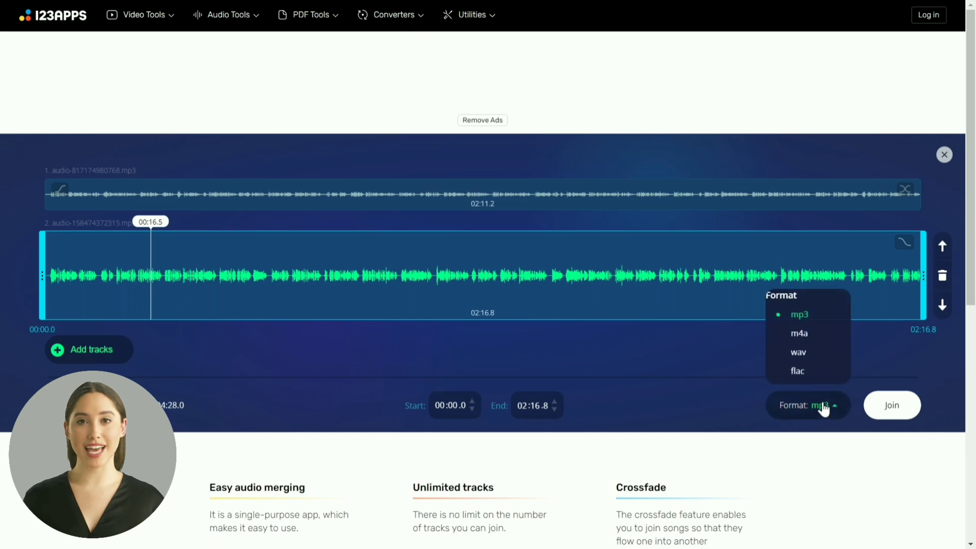
pyautogui.click(823, 407)
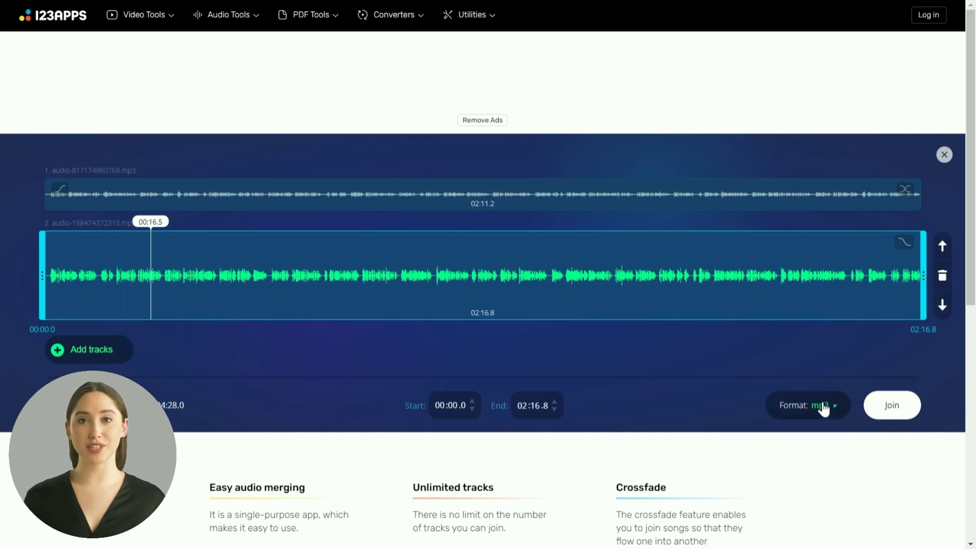
pyautogui.click(883, 416)
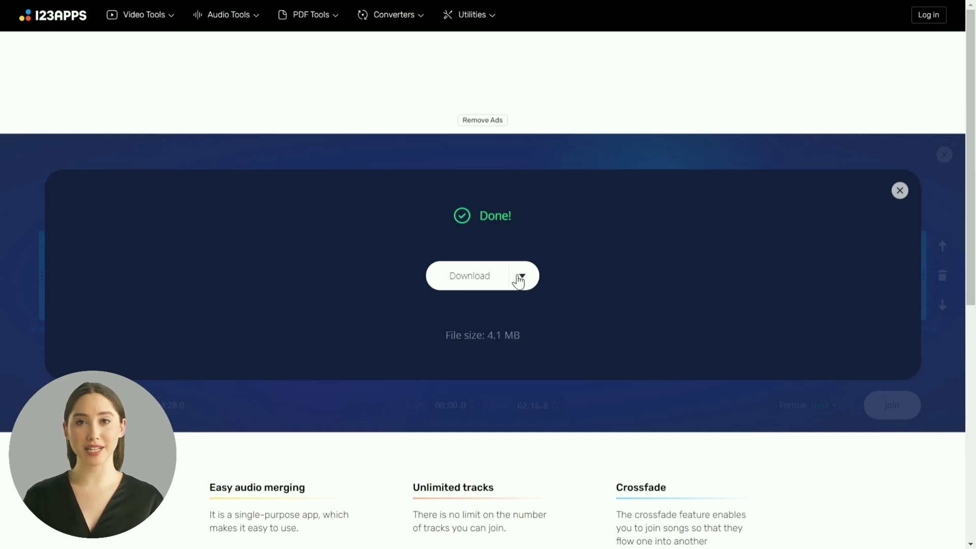
# Step: Download the joined 4.1 MB podcast file mix_4m28s (audio-joiner.com).mp3
pyautogui.click(484, 279)
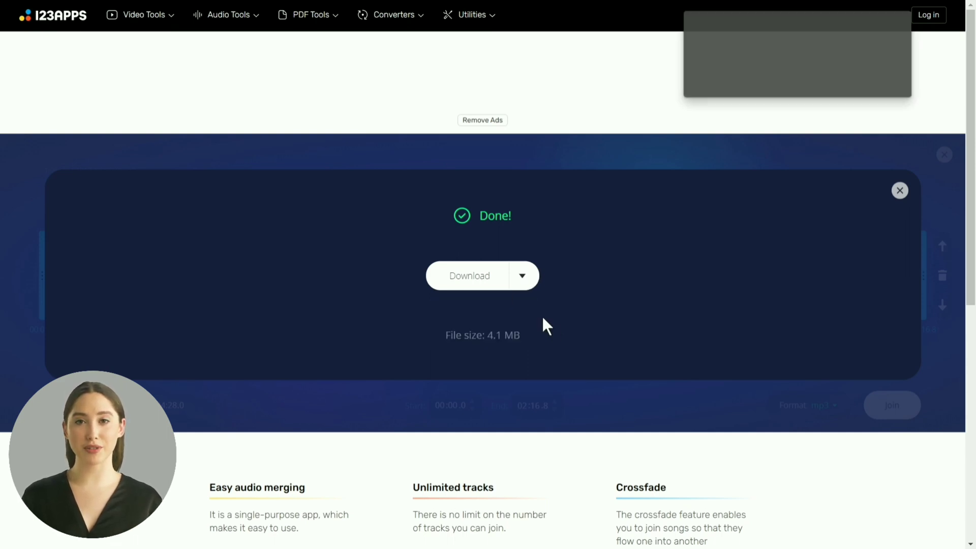